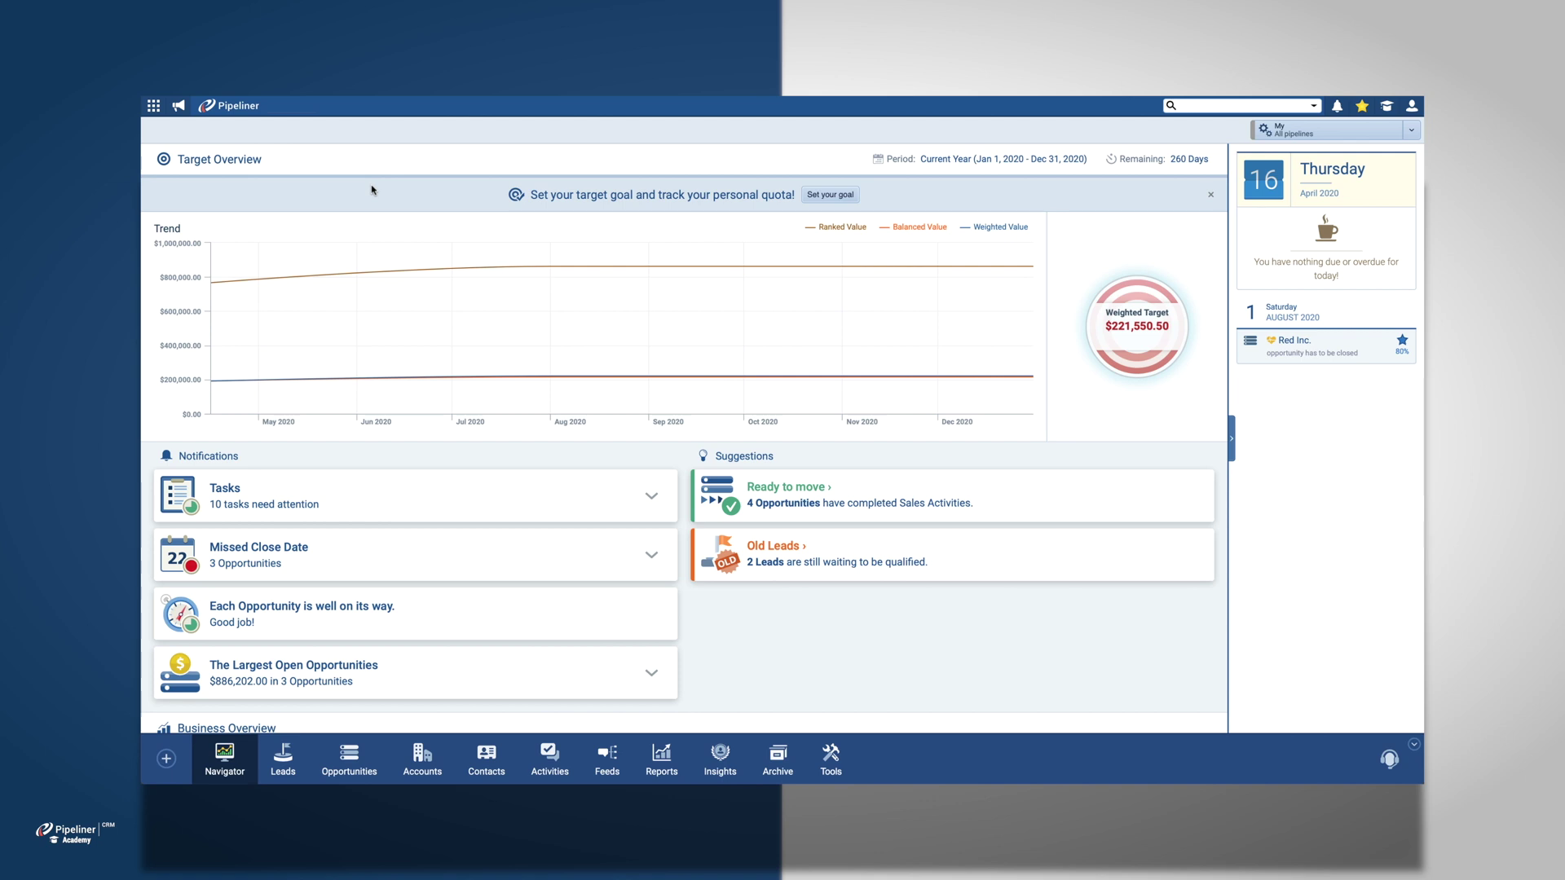
Step: Bring up the Pipeliner applications menu listing CRM Application, Administration and Billing
left_click(154, 107)
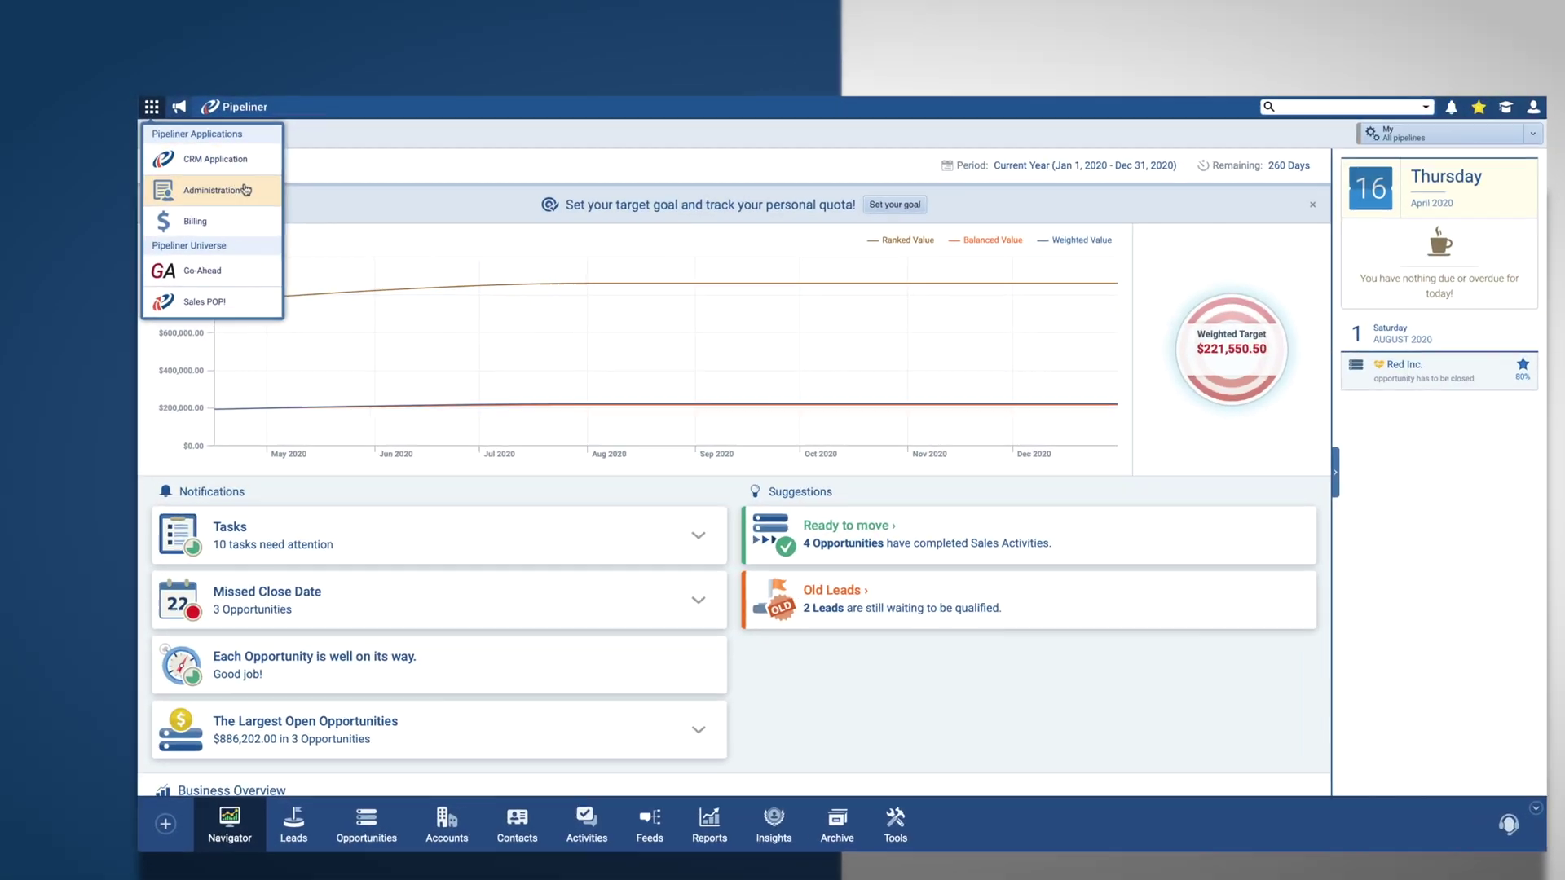
Step: In Administration's Units, Users & Roles, rename the top sales unit from Company to 'Support'
left_click(244, 190)
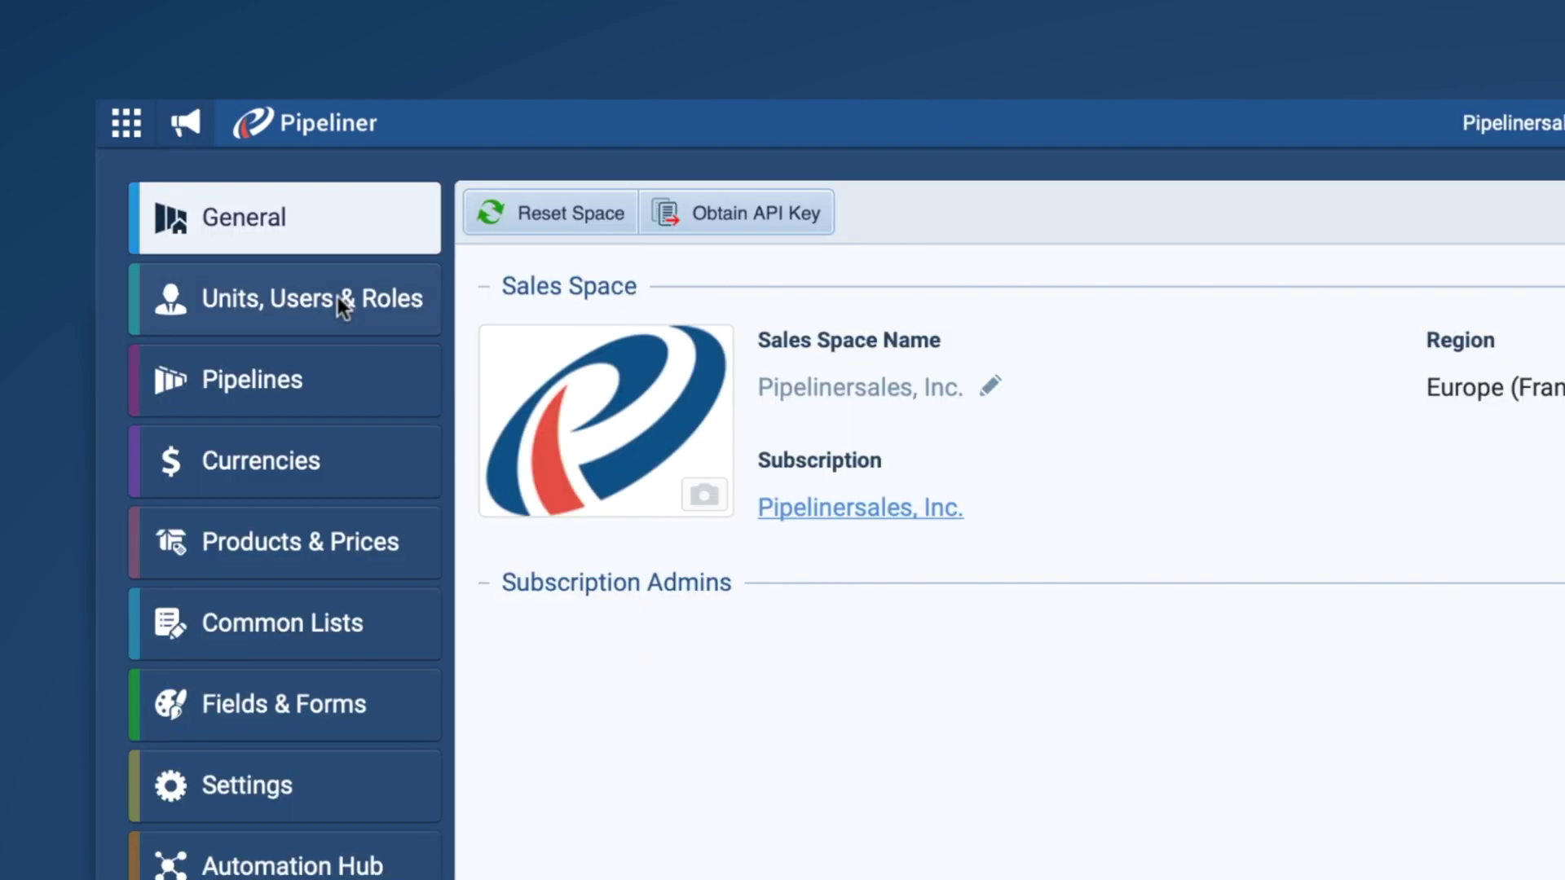
left_click(393, 324)
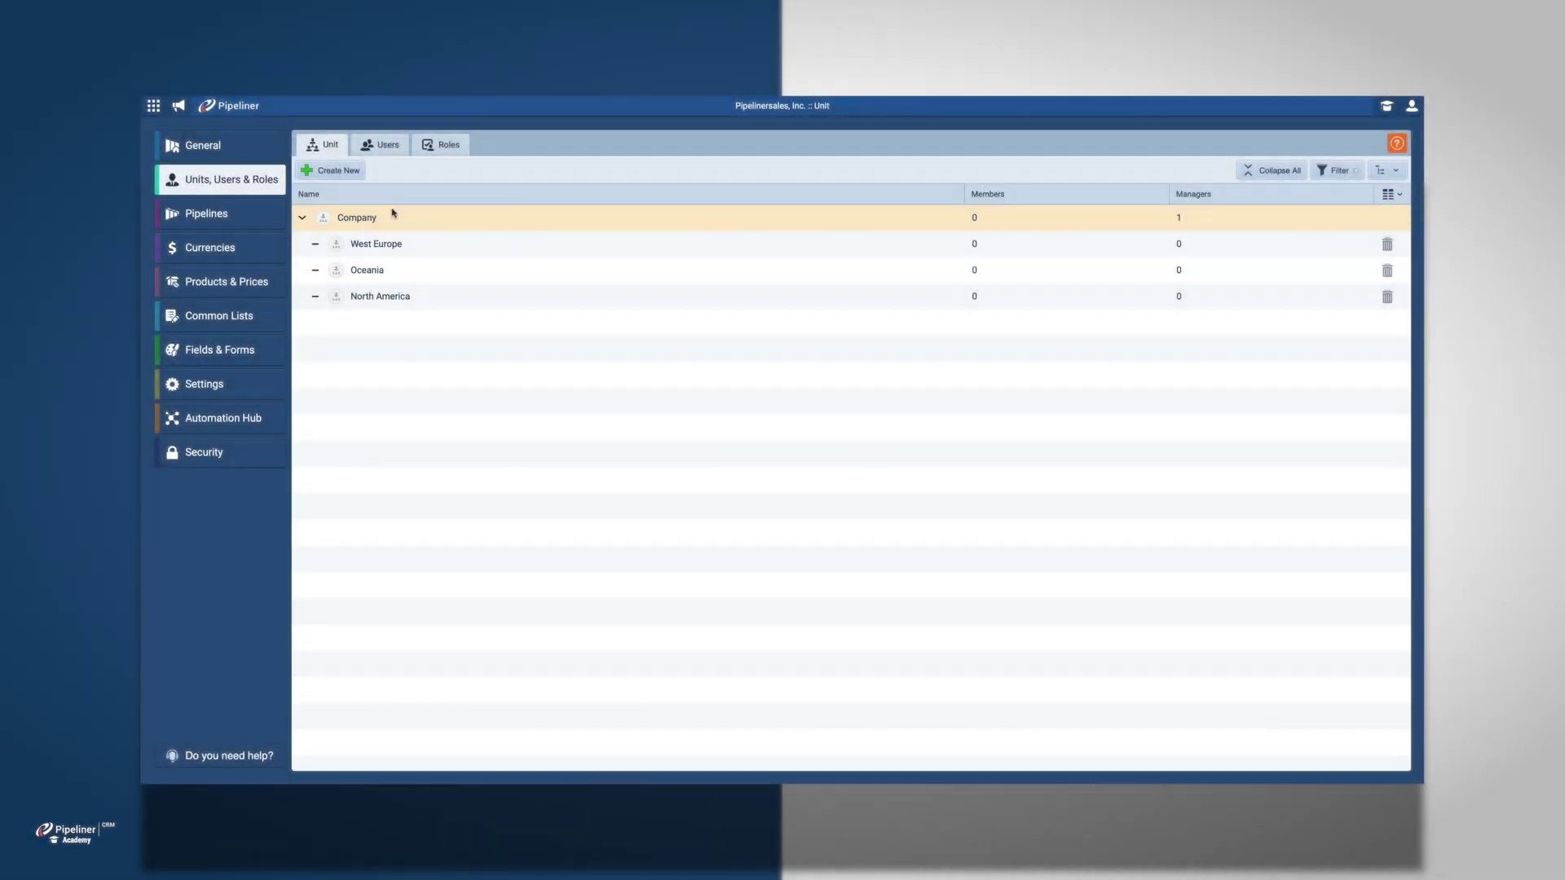
left_click(396, 215)
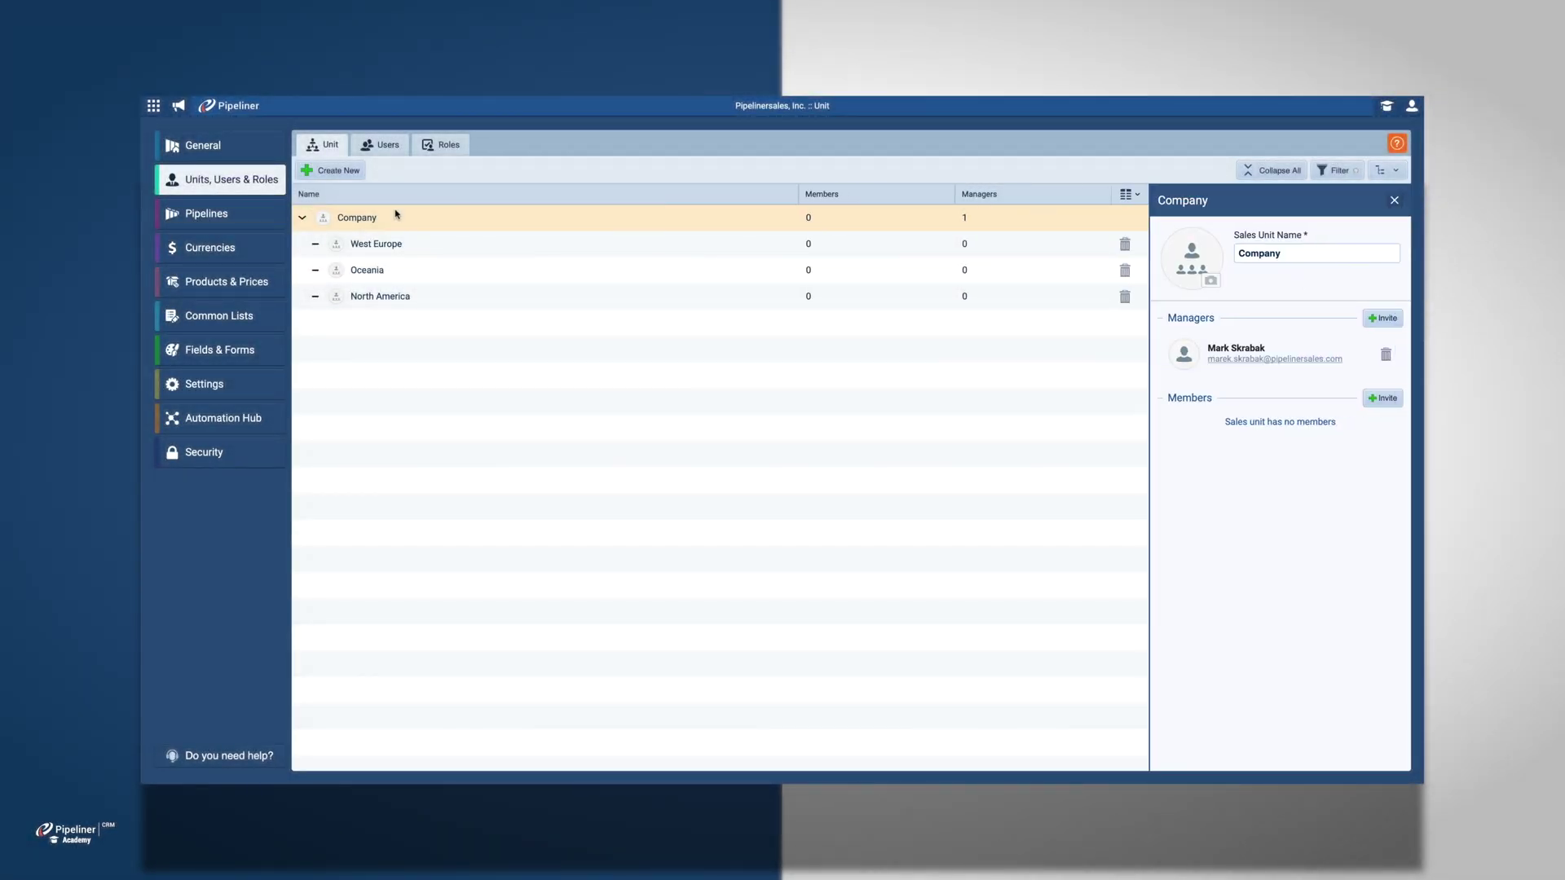
double_click(1259, 252)
key("BackSpace")
type("Su")
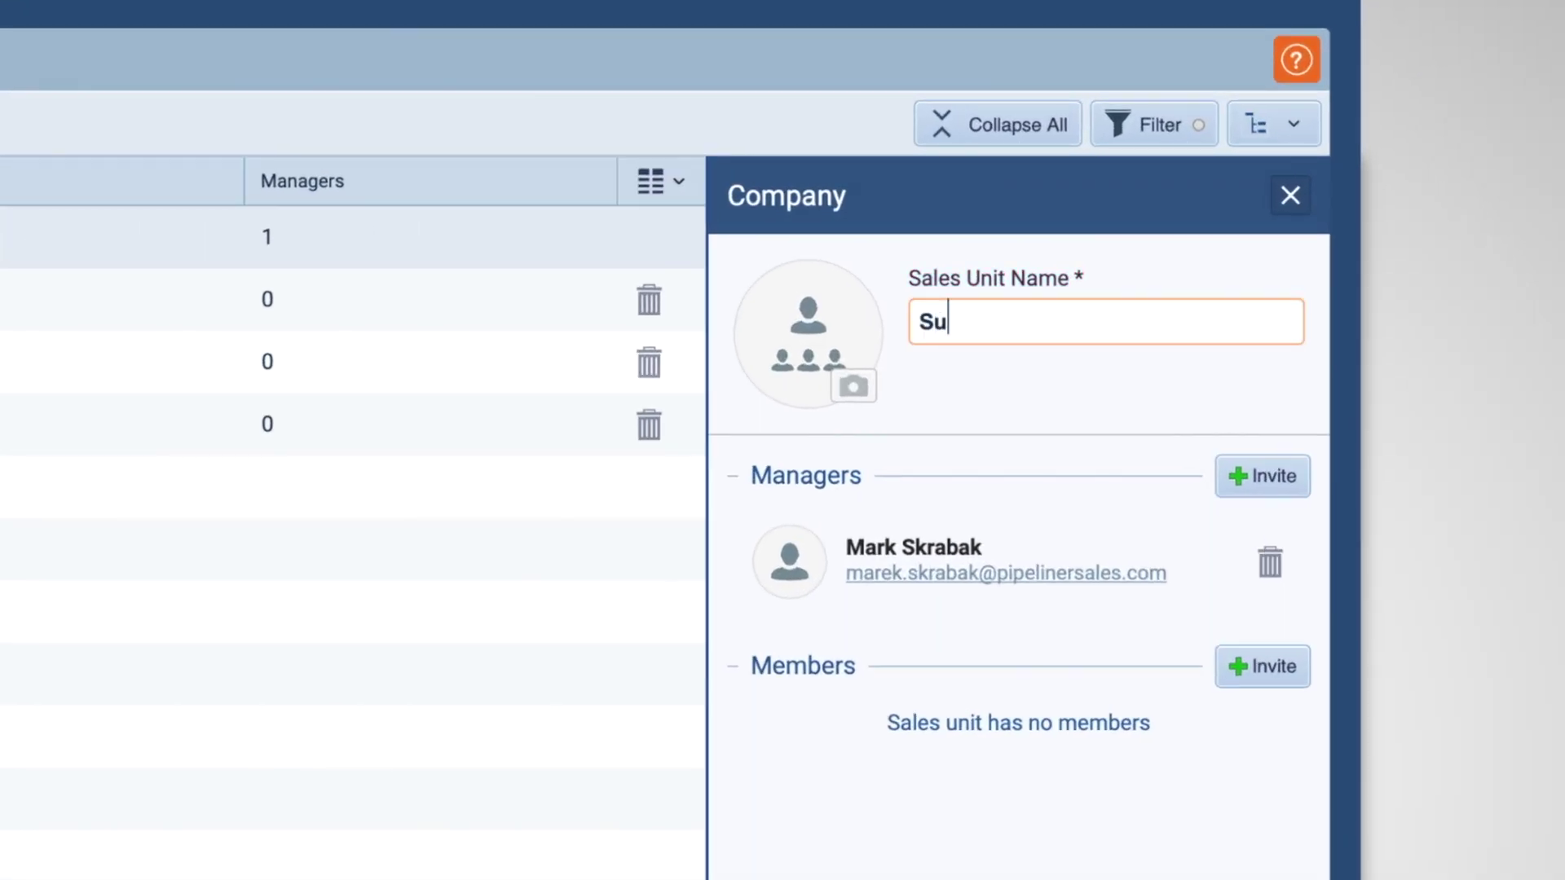
type("pport")
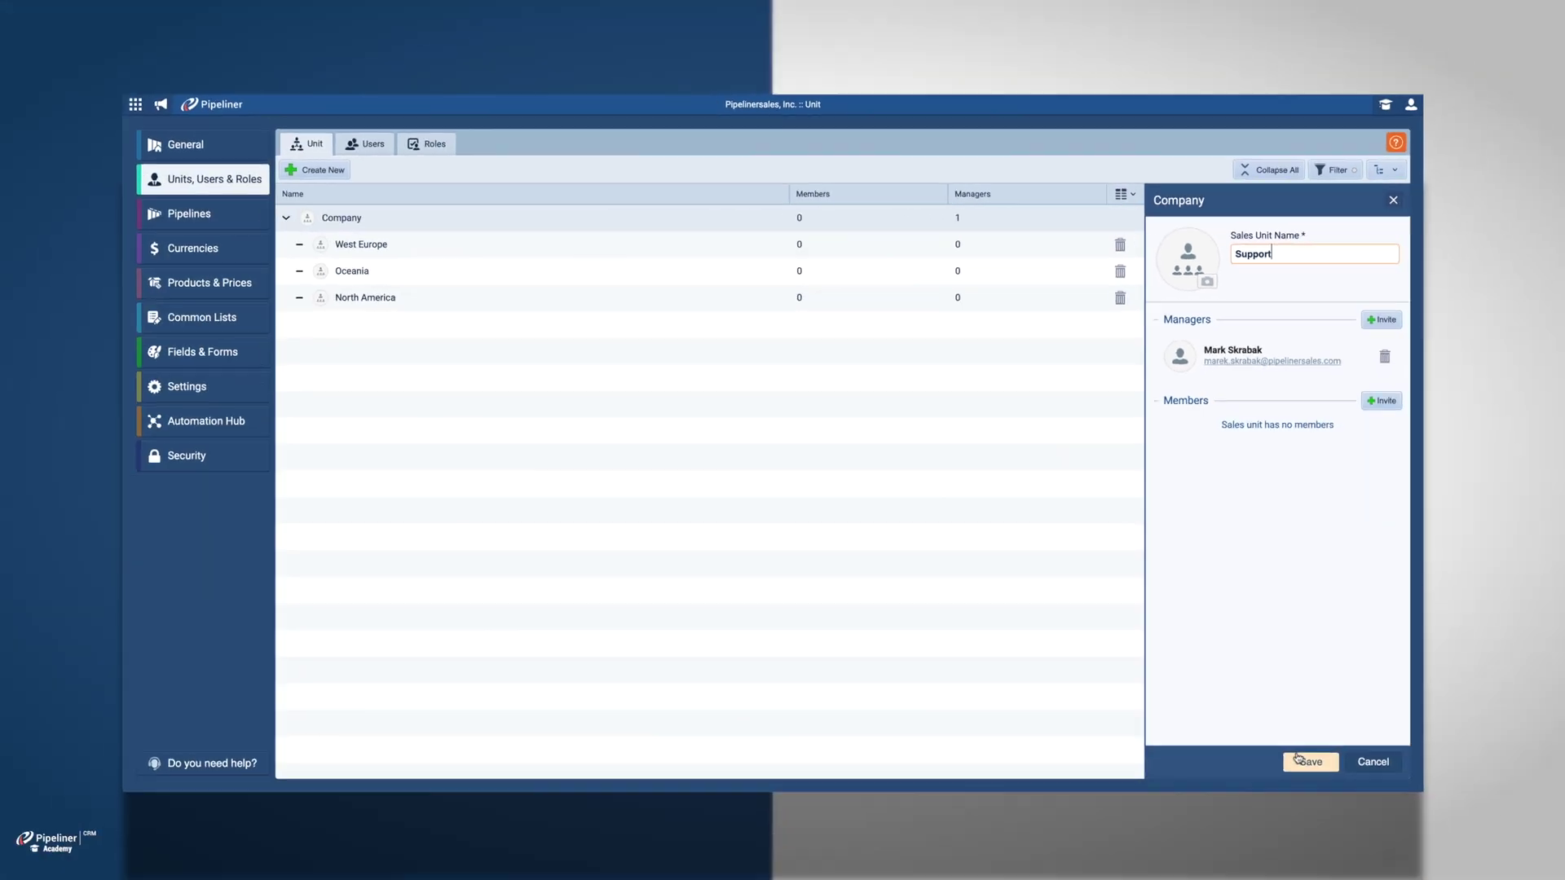
left_click(1300, 751)
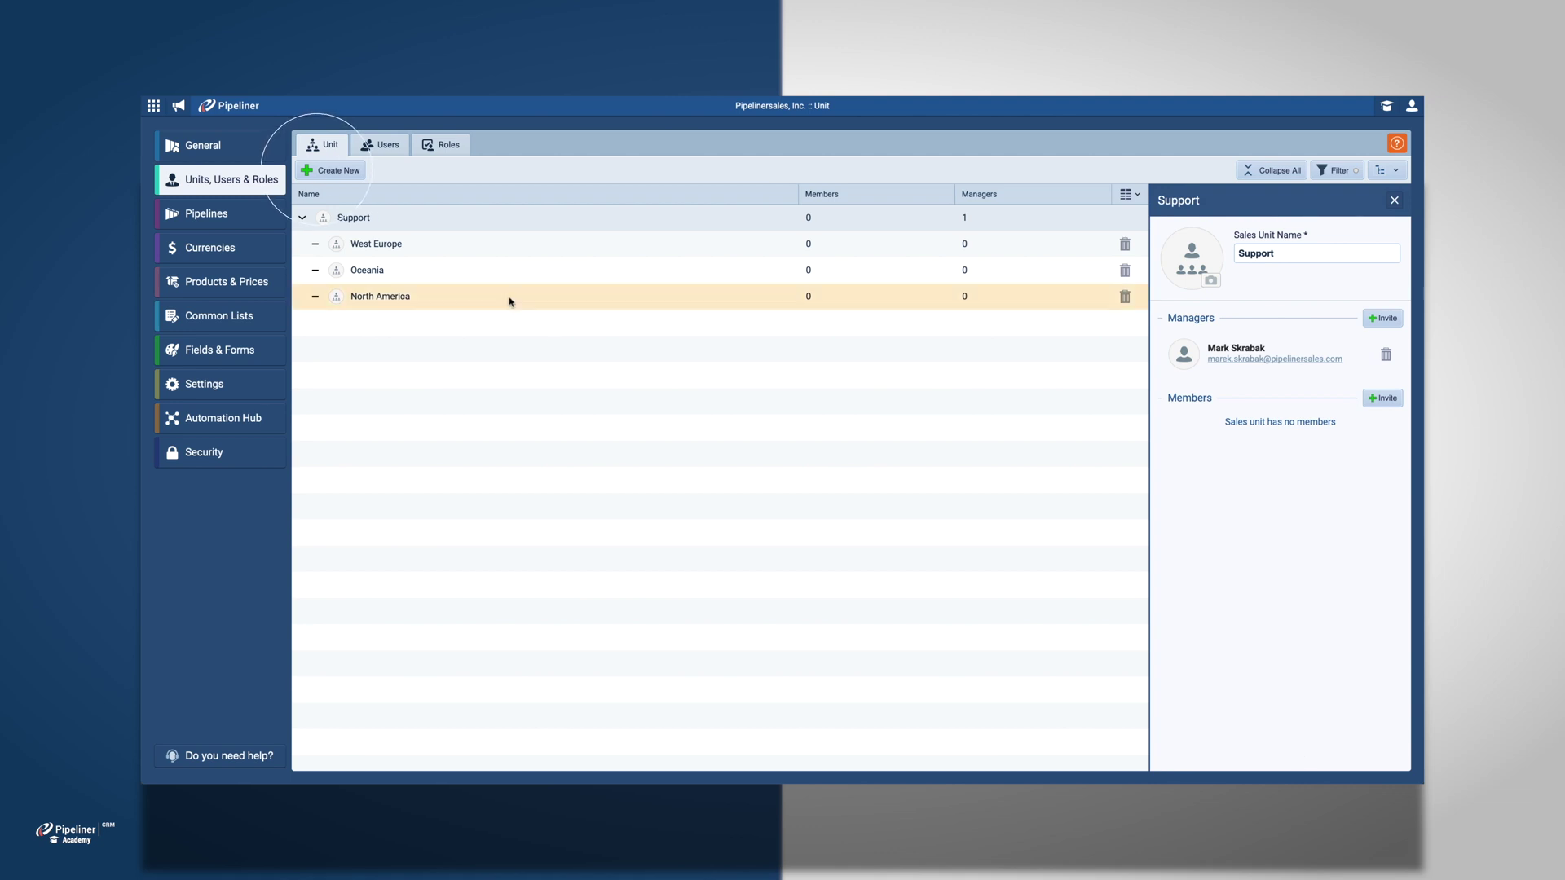
Step: Create the 'Europe' and 'South America' sales units under Support
left_click(333, 171)
type("Europe")
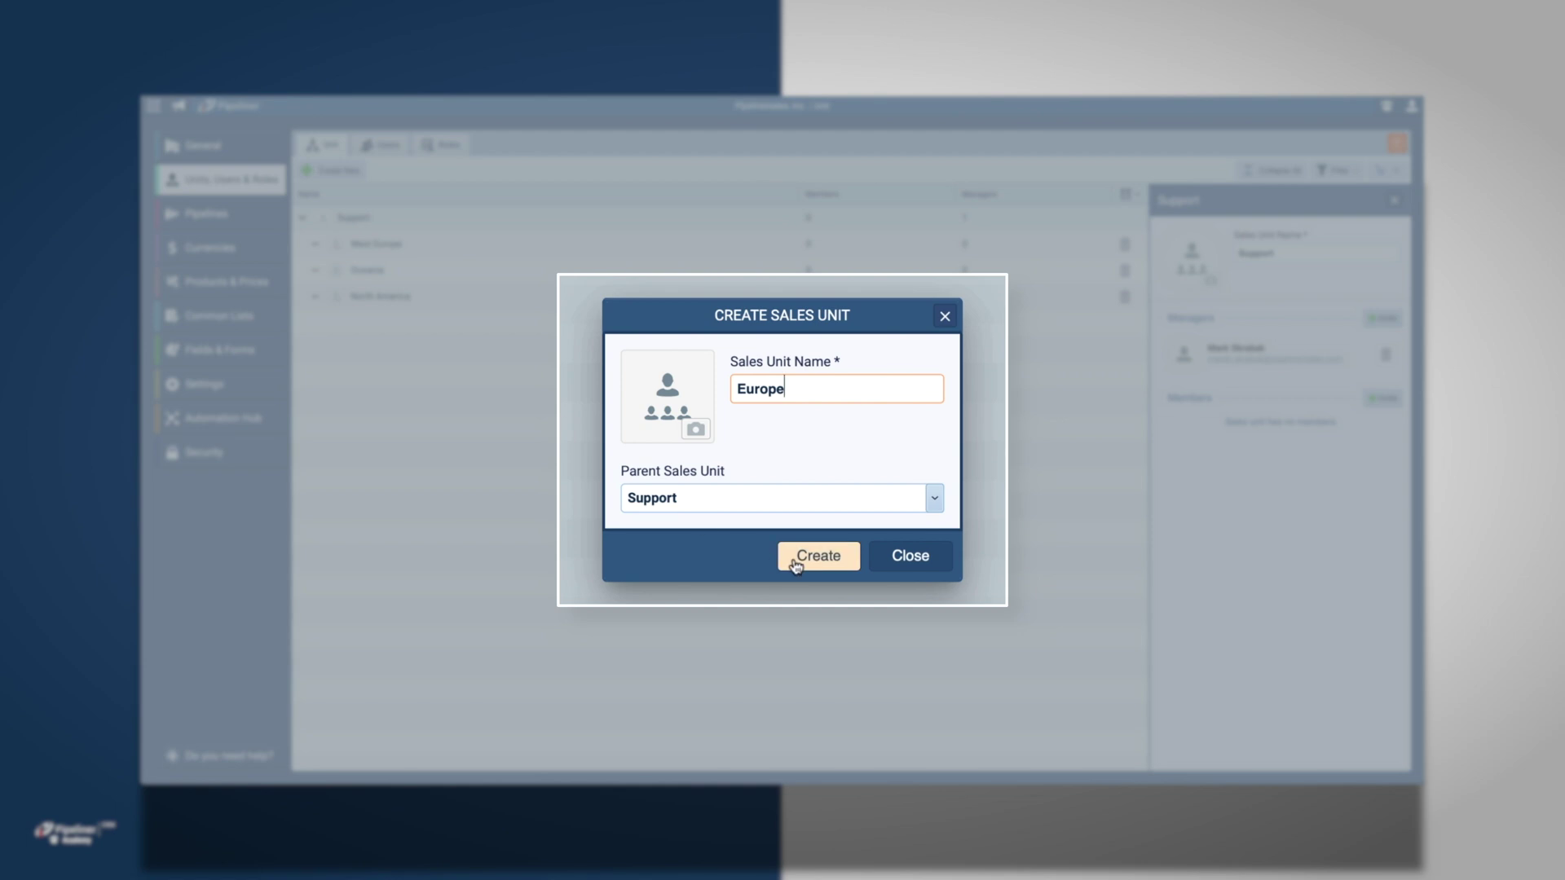
left_click(798, 556)
left_click(330, 170)
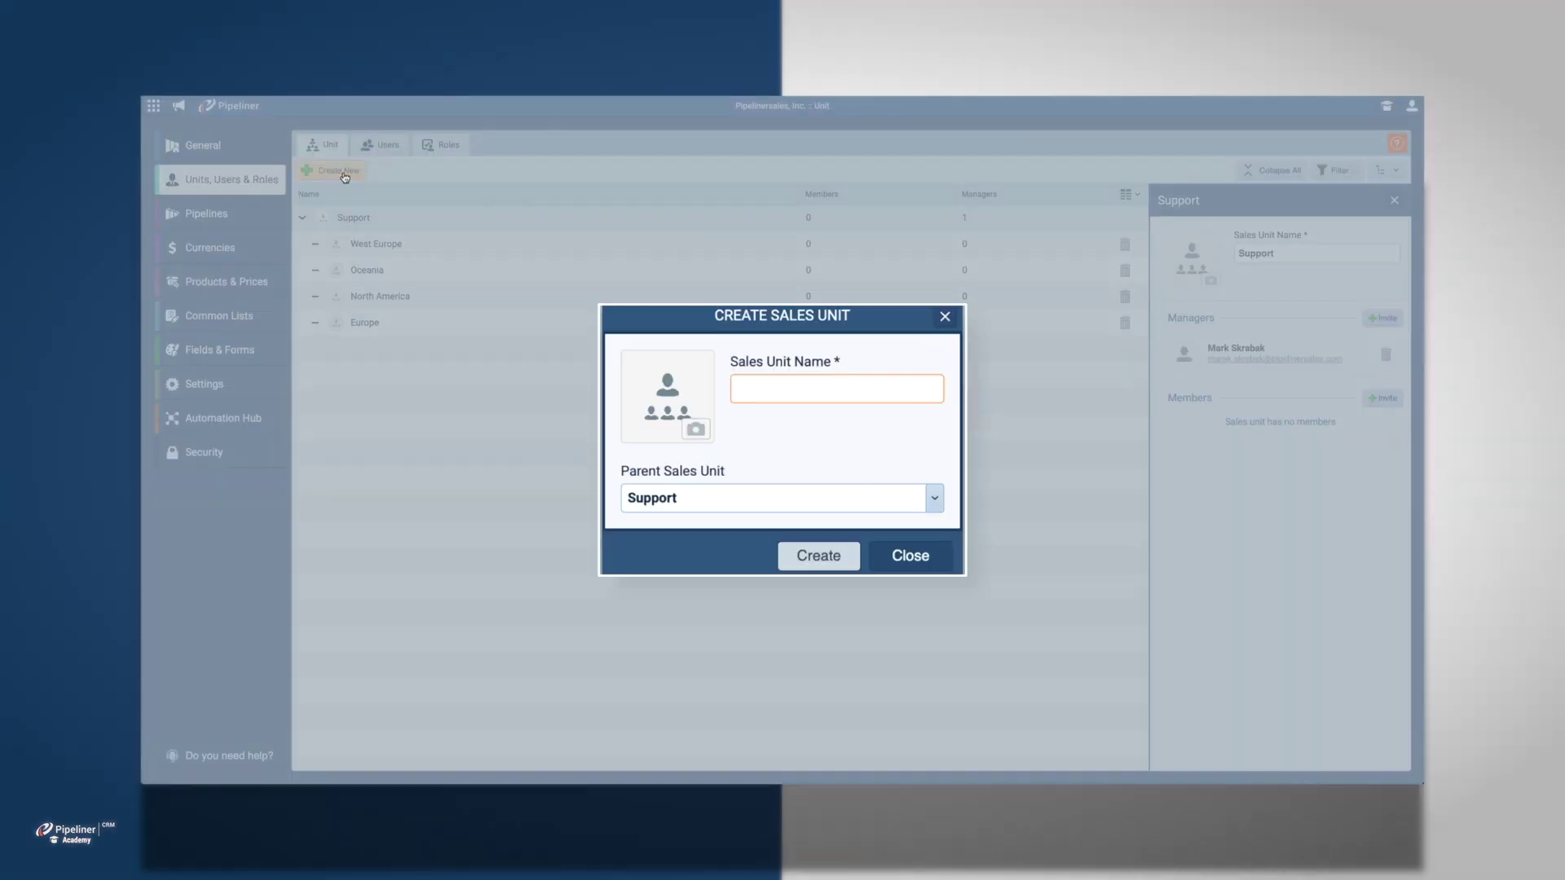
type("South America")
left_click(818, 556)
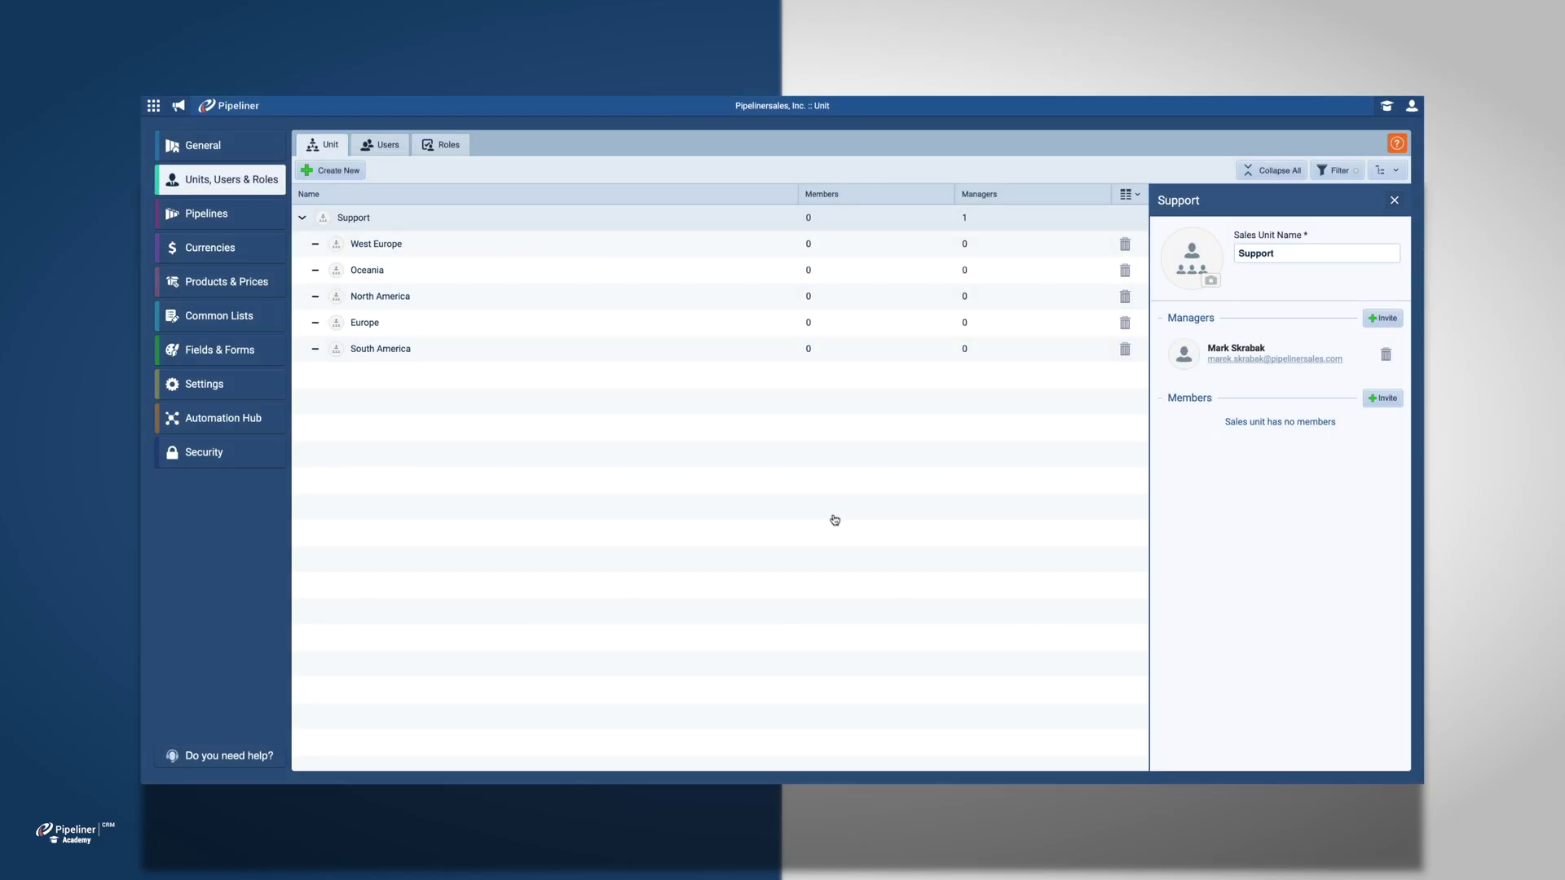
Step: Create a 'Santiago' sales unit with South America as its parent
left_click(359, 176)
type("Santiago")
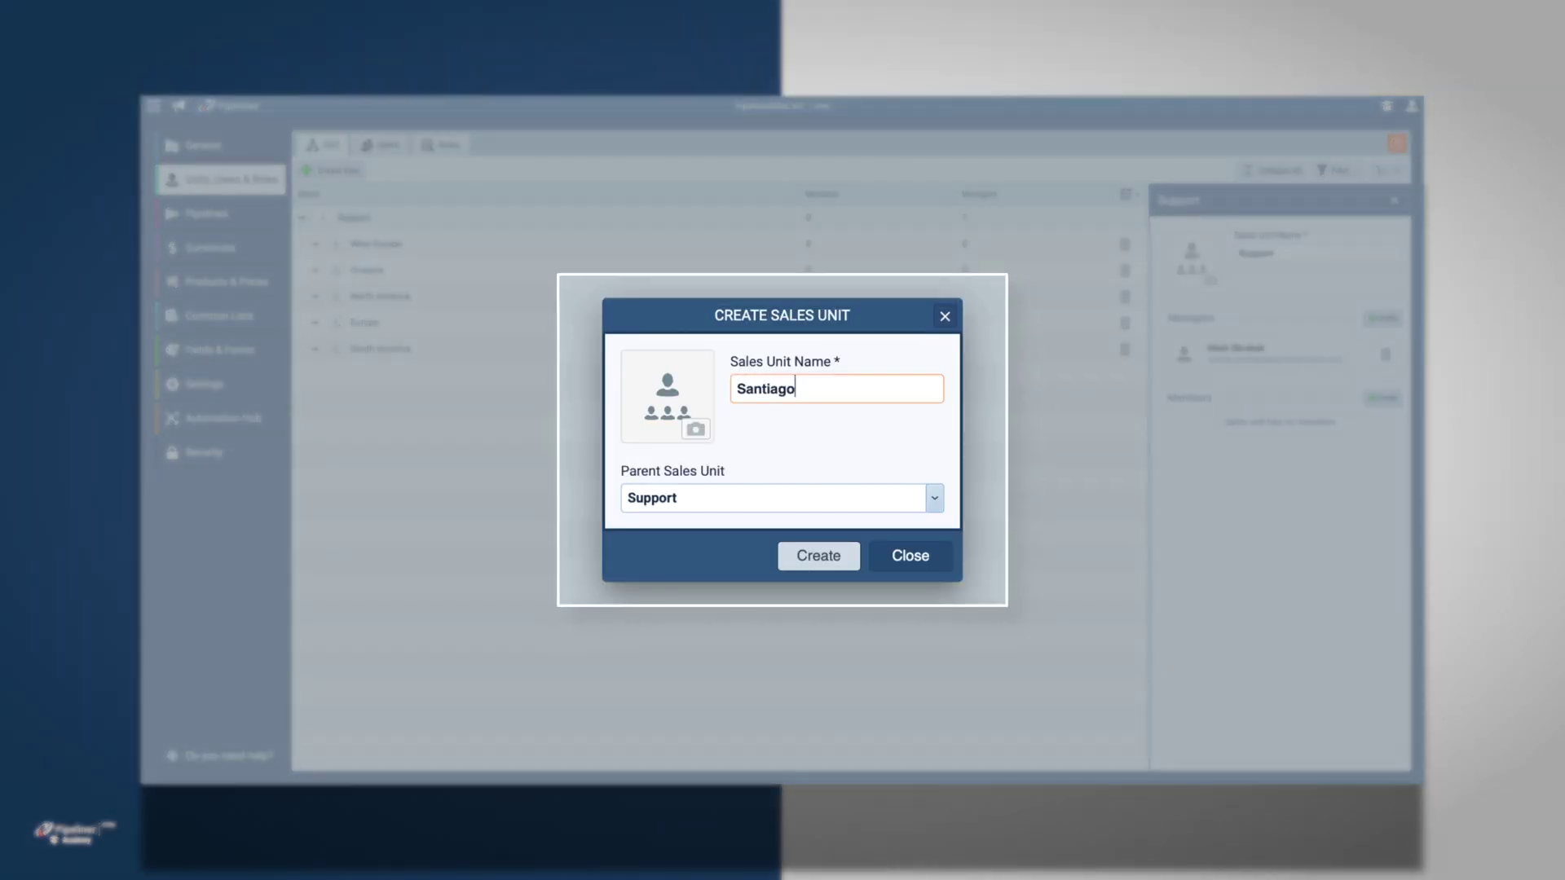
left_click(919, 487)
scroll(864, 611, "down", 1)
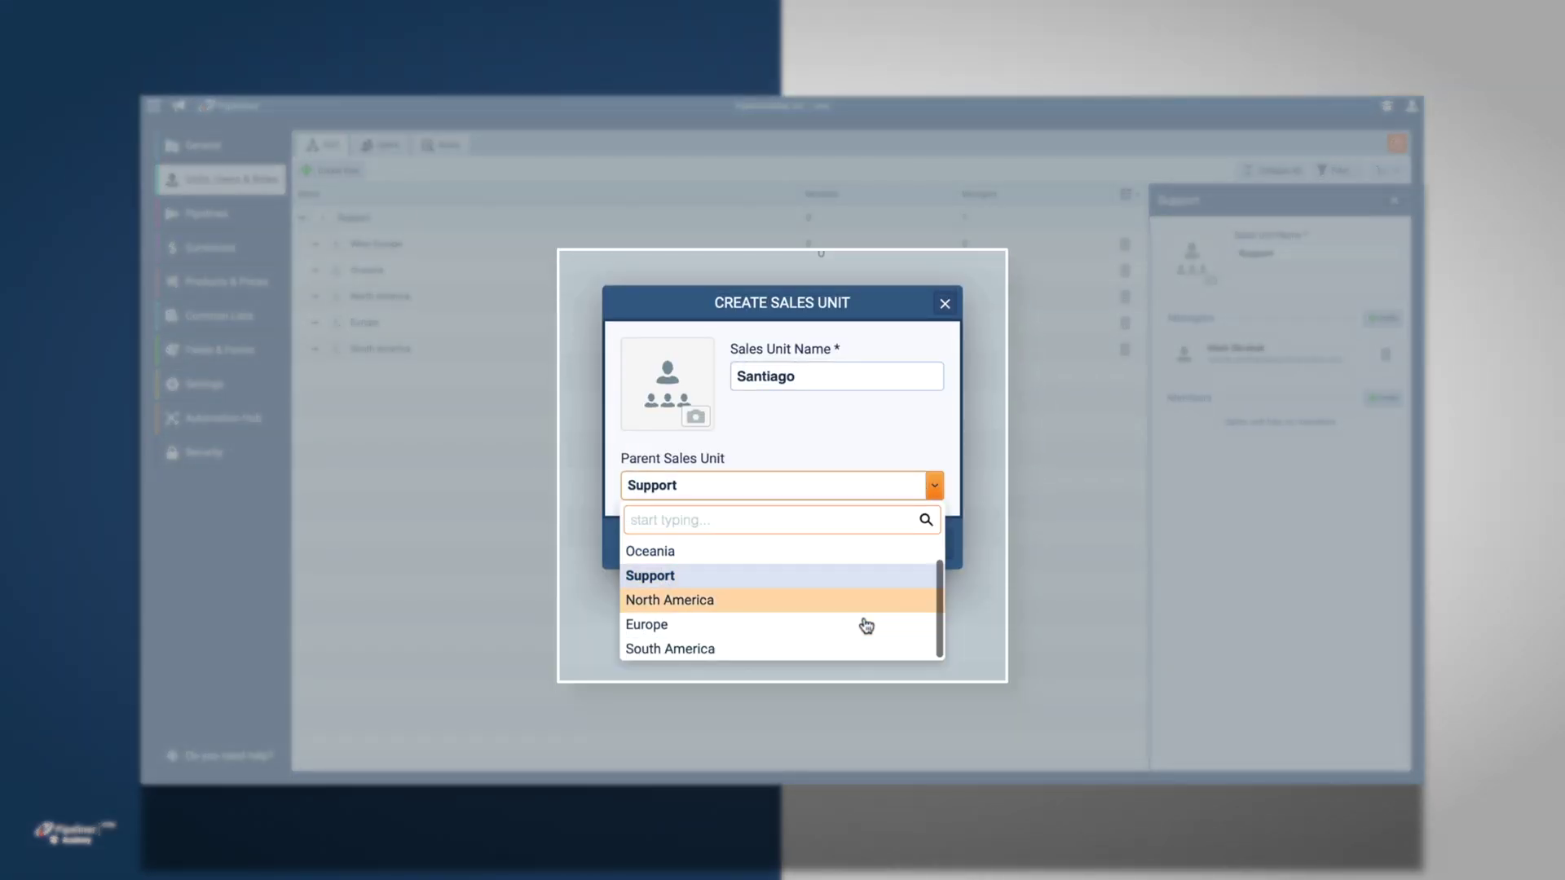
left_click(855, 650)
left_click(849, 562)
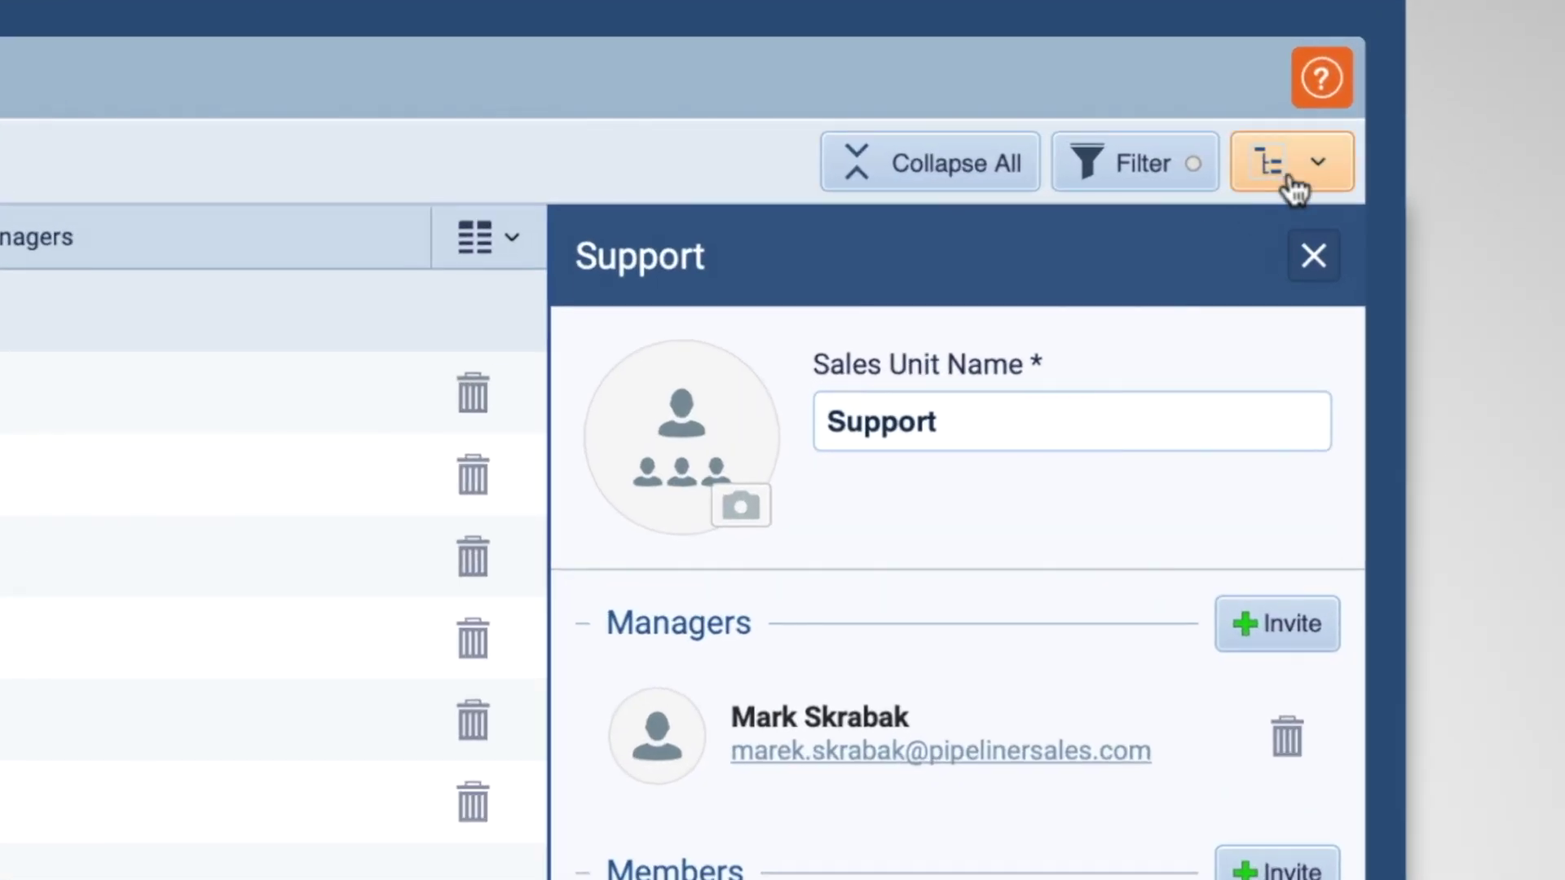
Step: Display the unit hierarchy as an org chart, then show the Roles list
left_click(1382, 173)
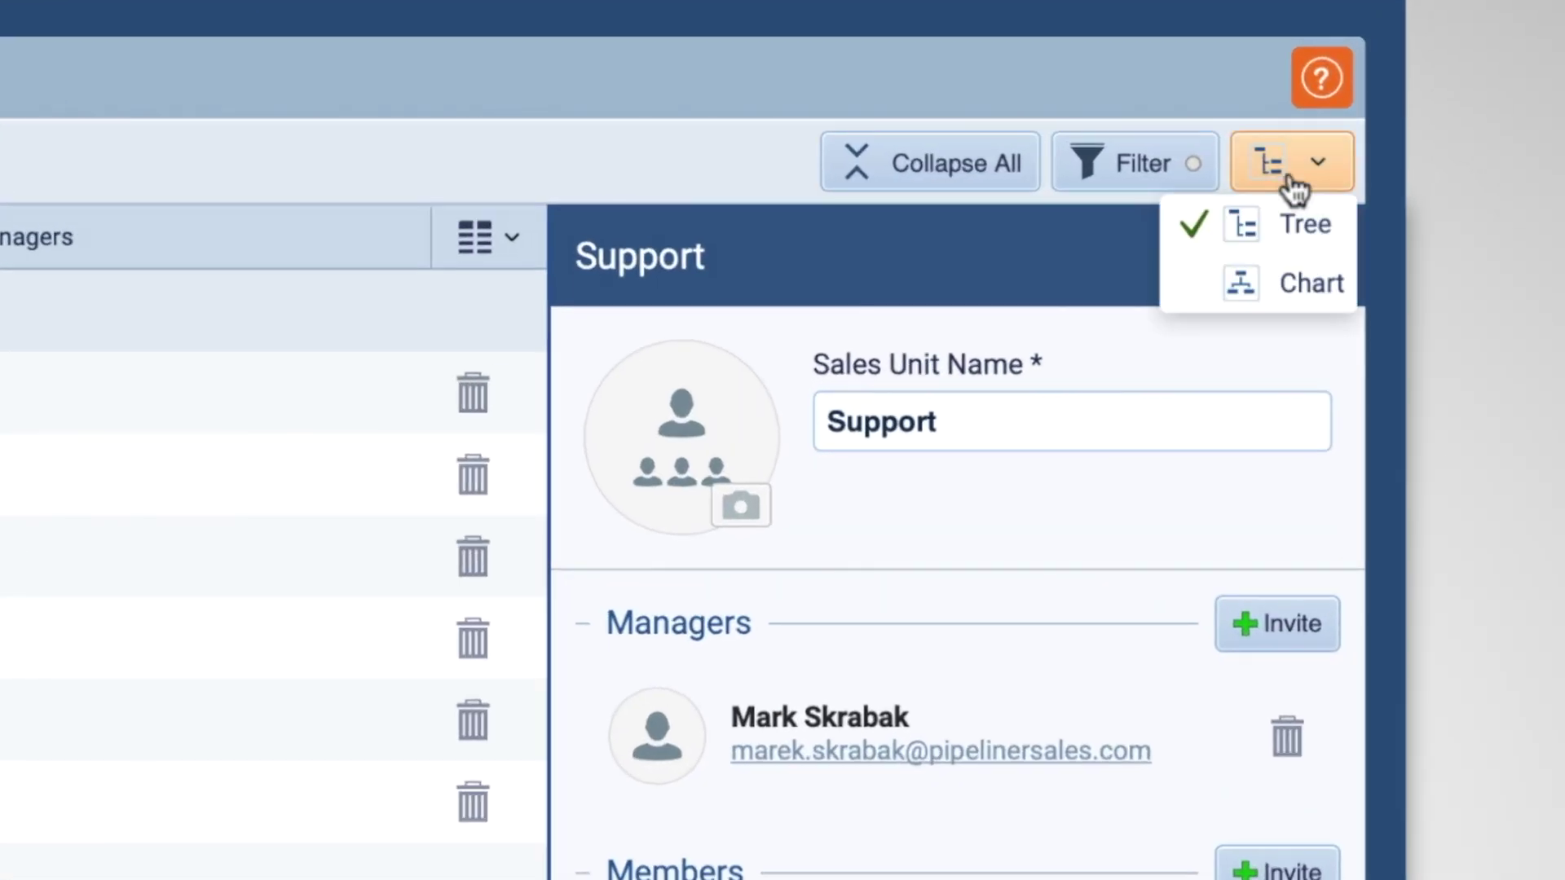
left_click(1287, 285)
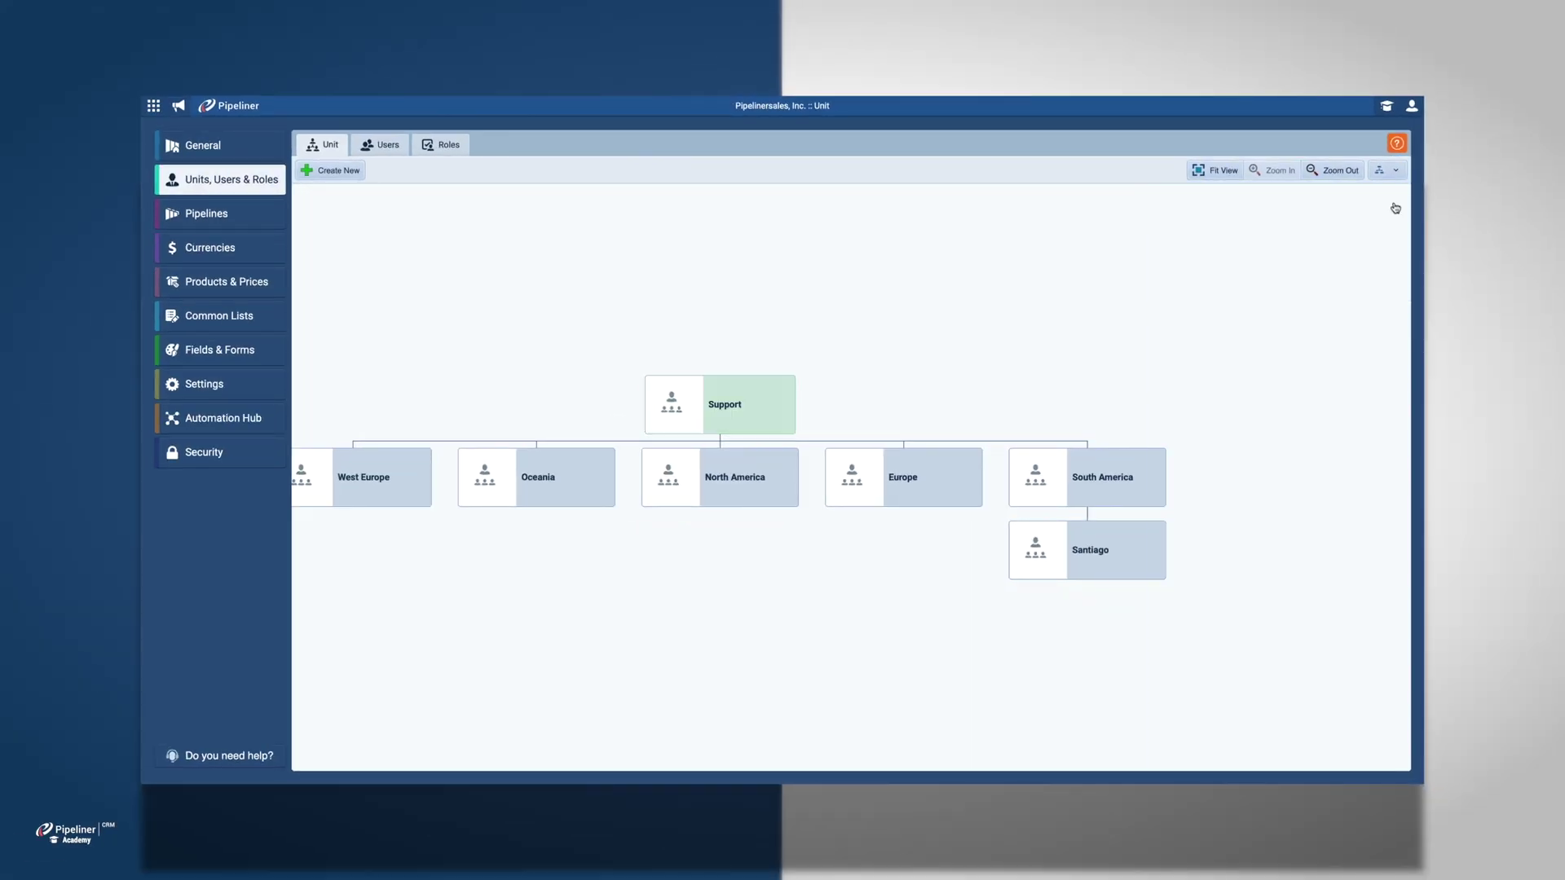
left_click(450, 146)
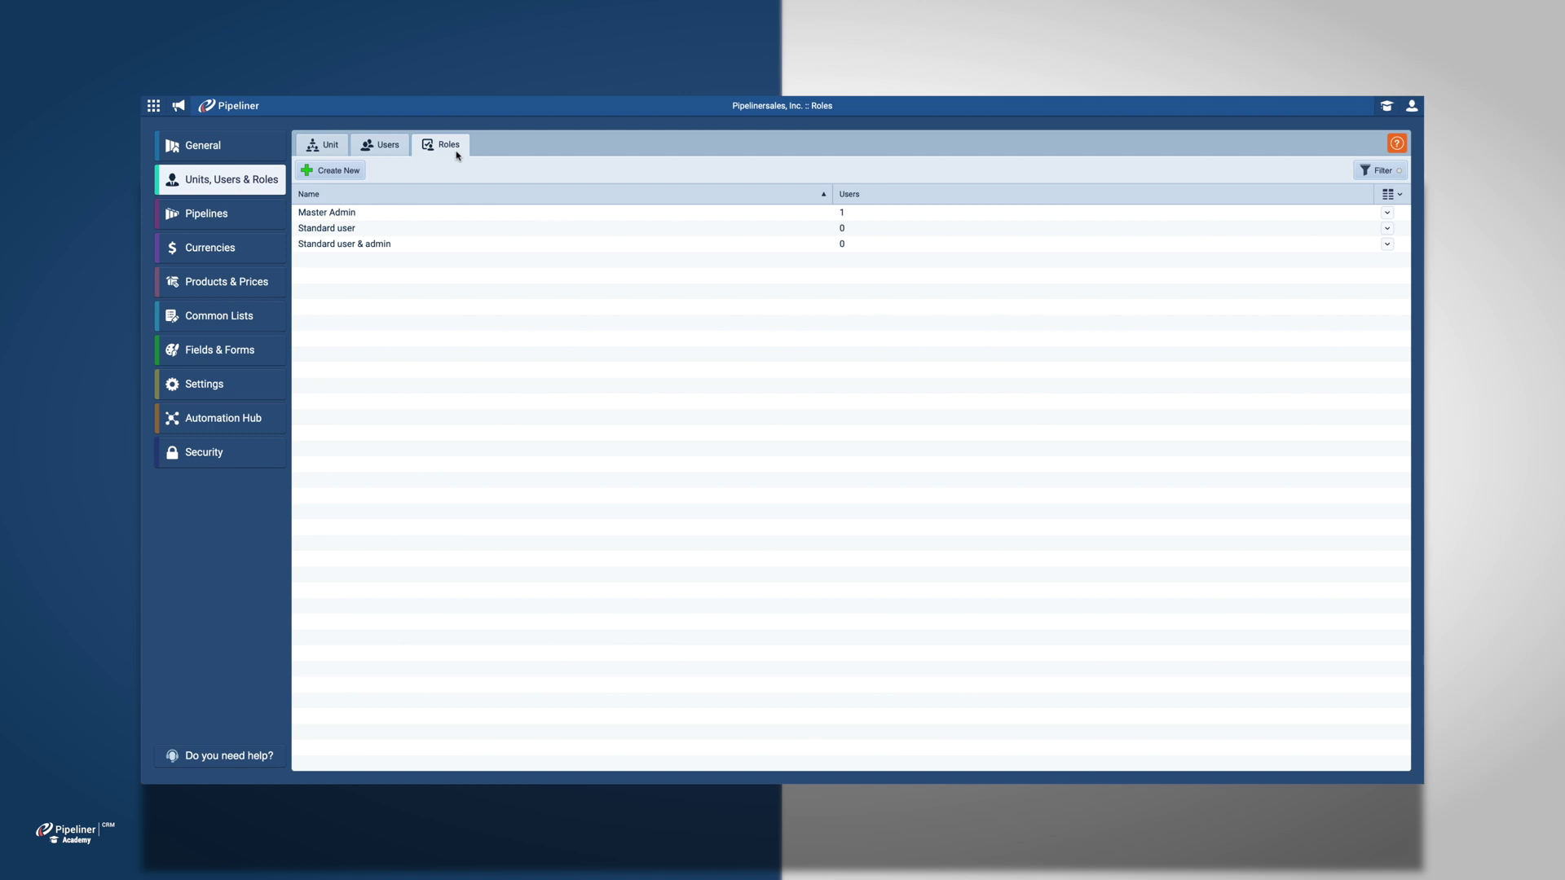
Step: Change the 'Standard user & admin' role's name to 'Managers'
left_click(469, 244)
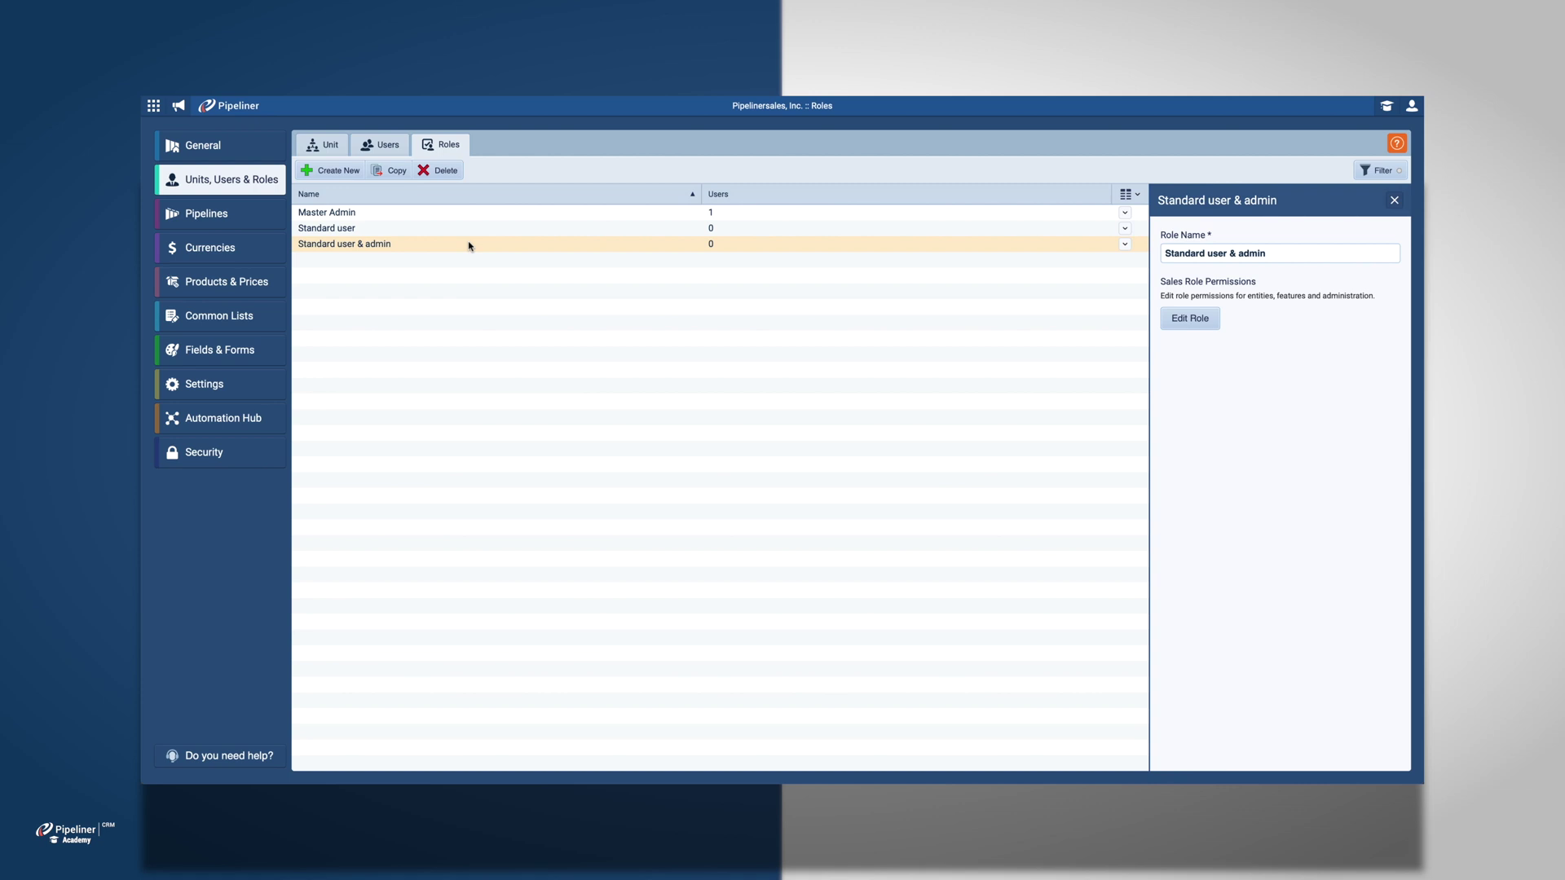
left_click(1252, 252)
key("BackSpace")
key("BackSpace")
key("BackSpace")
key("BackSpace")
key("BackSpace")
key("BackSpace")
key("BackSpace")
key("BackSpace")
key("BackSpace")
key("BackSpace")
key("BackSpace")
key("BackSpace")
key("BackSpace")
key("BackSpace")
key("BackSpace")
key("BackSpace")
key("BackSpace")
key("BackSpace")
key("BackSpace")
key("BackSpace")
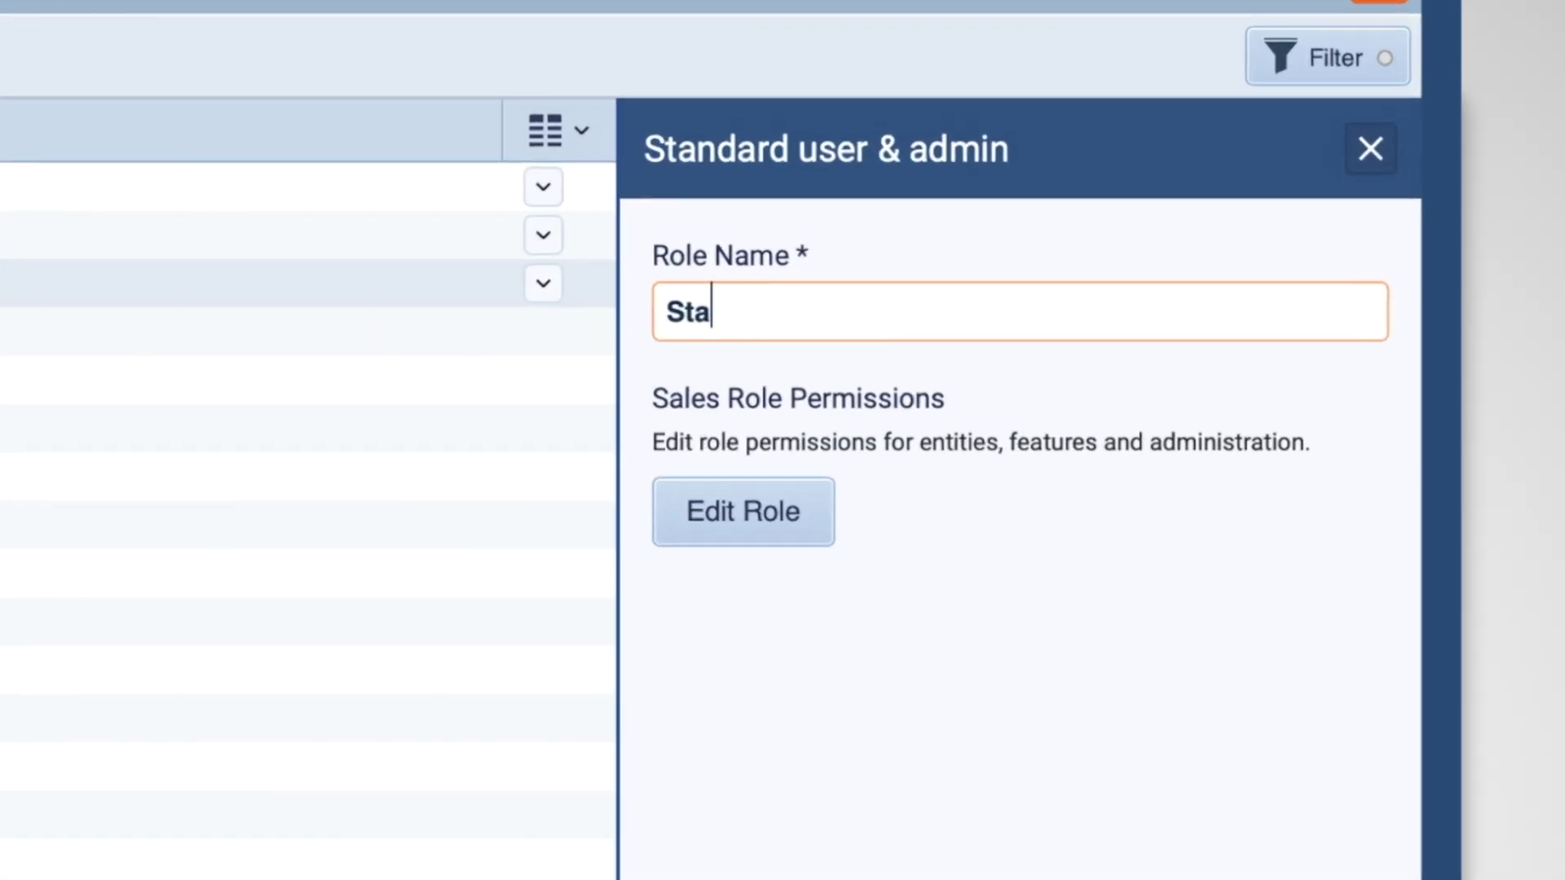
type("Managers")
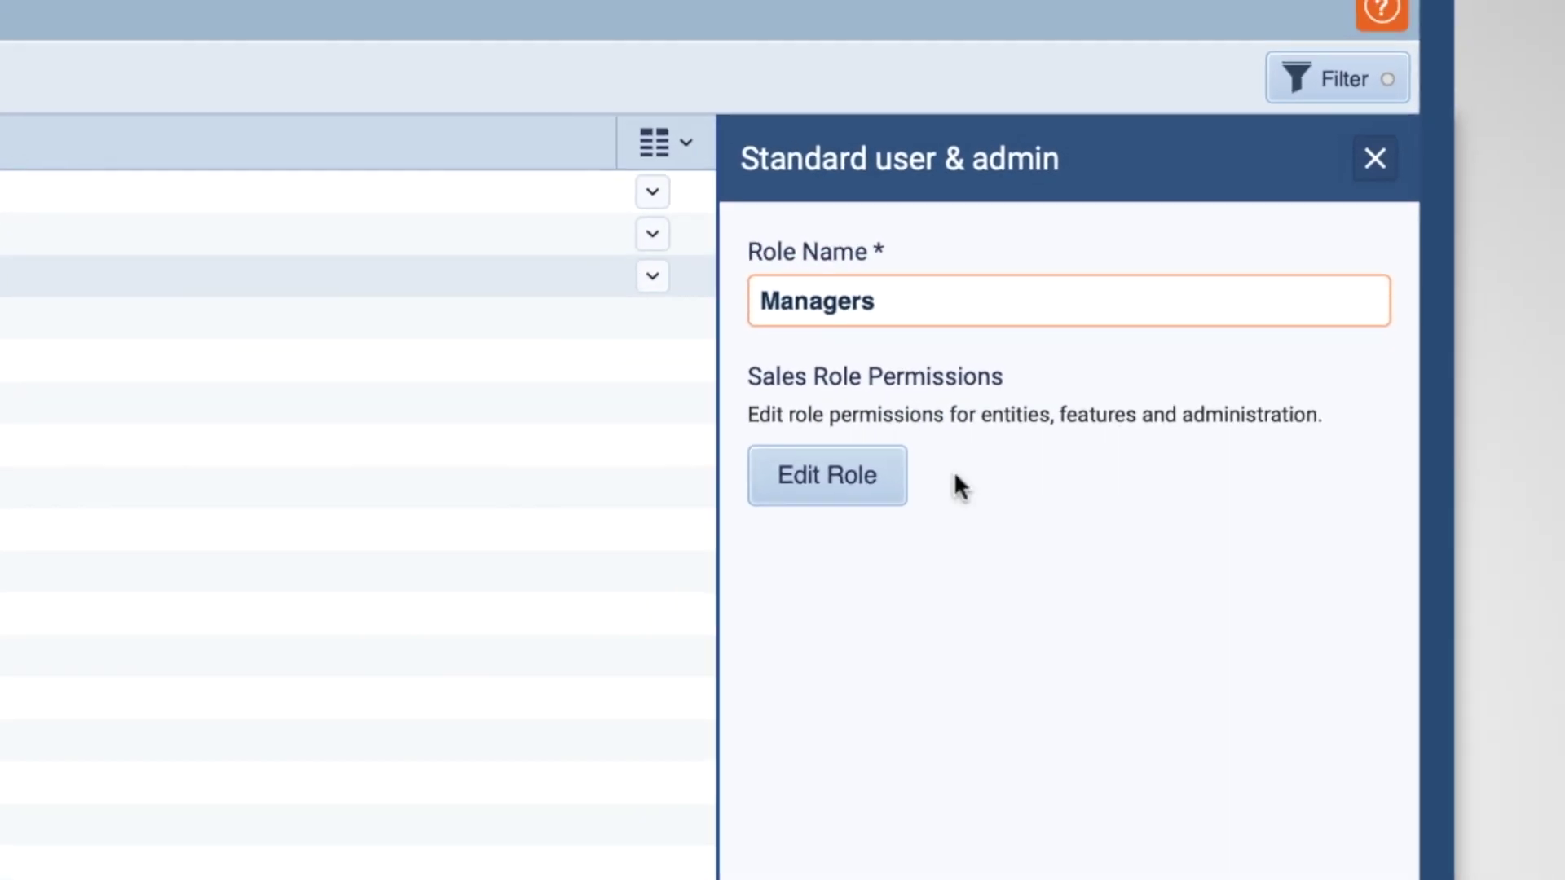
Step: Adjust the Managers role's record access sliders, including Appointments access
left_click(827, 475)
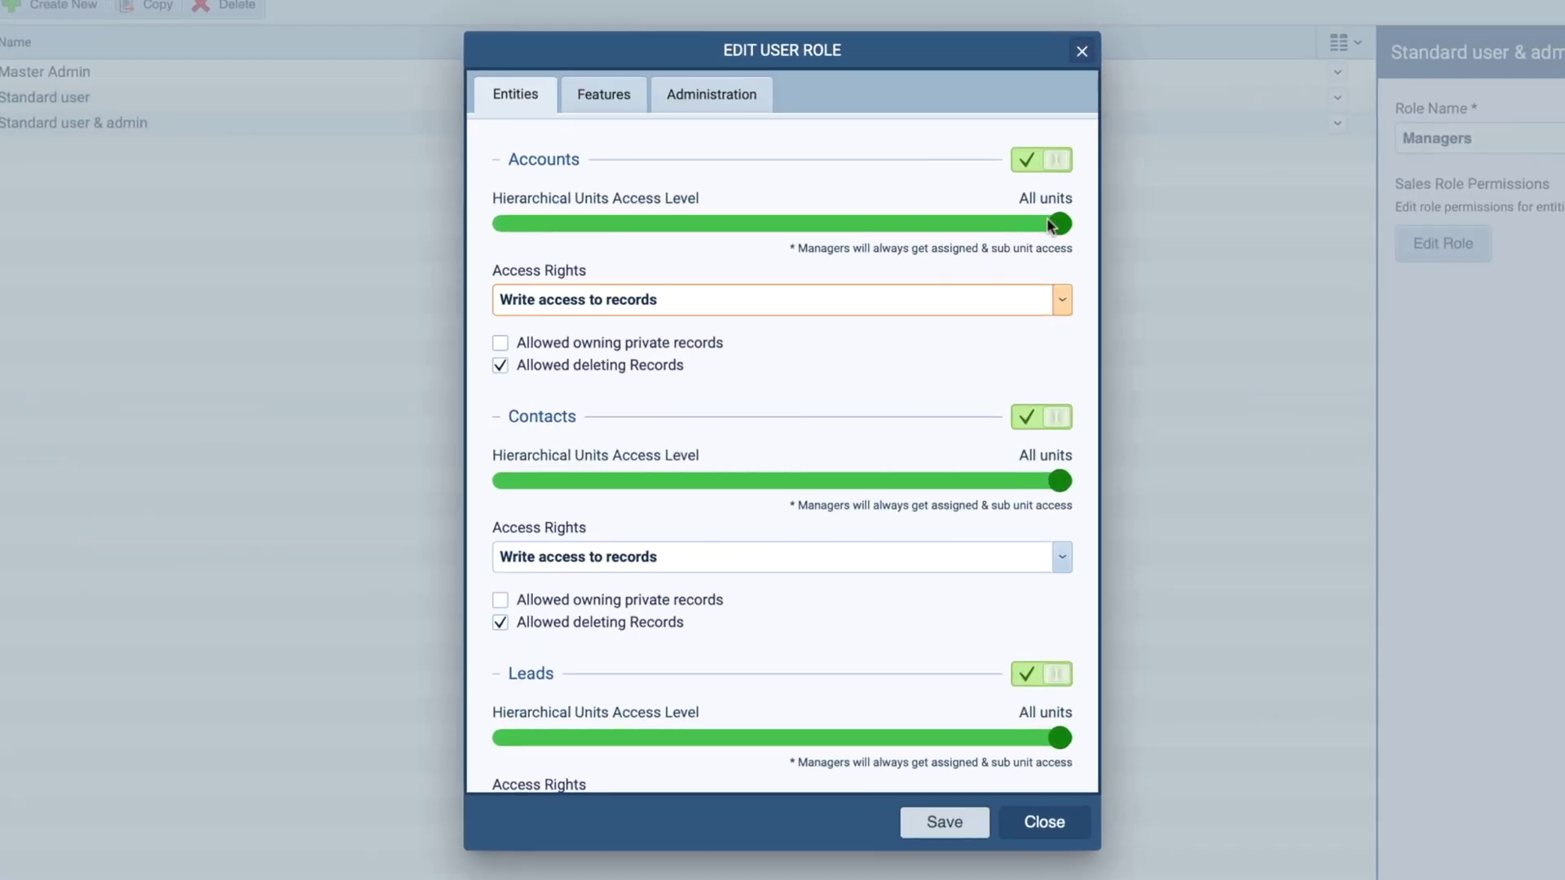
left_click_drag(1059, 223, 949, 224)
left_click_drag(1059, 480, 949, 481)
scroll(981, 552, "down", 3)
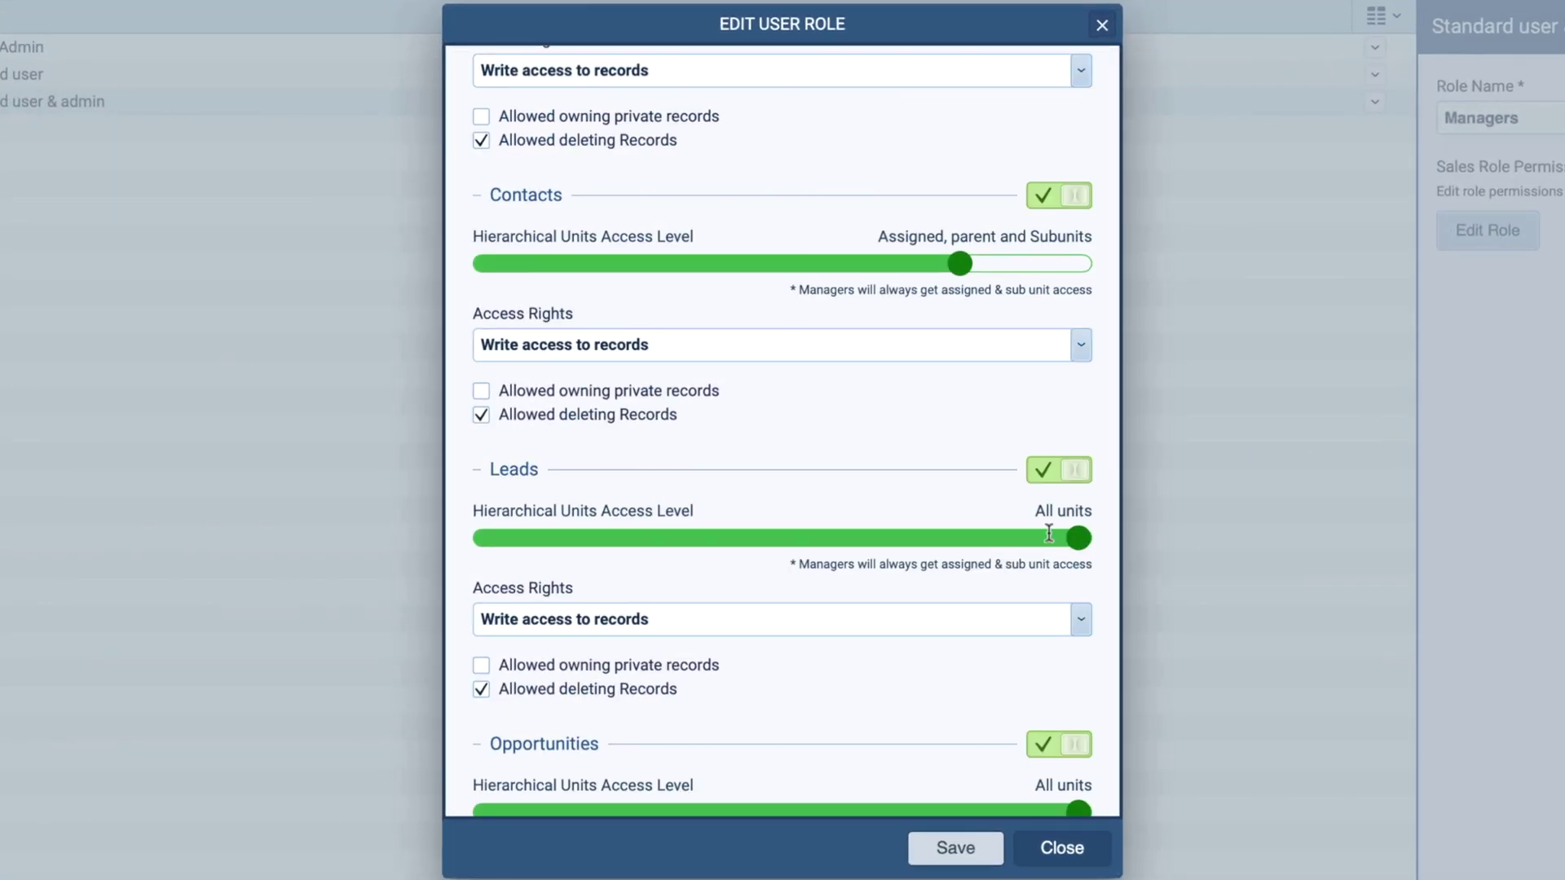
left_click_drag(1060, 528, 949, 529)
scroll(1017, 544, "down", 3)
left_click_drag(1078, 585, 990, 580)
scroll(989, 580, "down", 4)
left_click_drag(1078, 639, 970, 639)
scroll(977, 639, "down", 3)
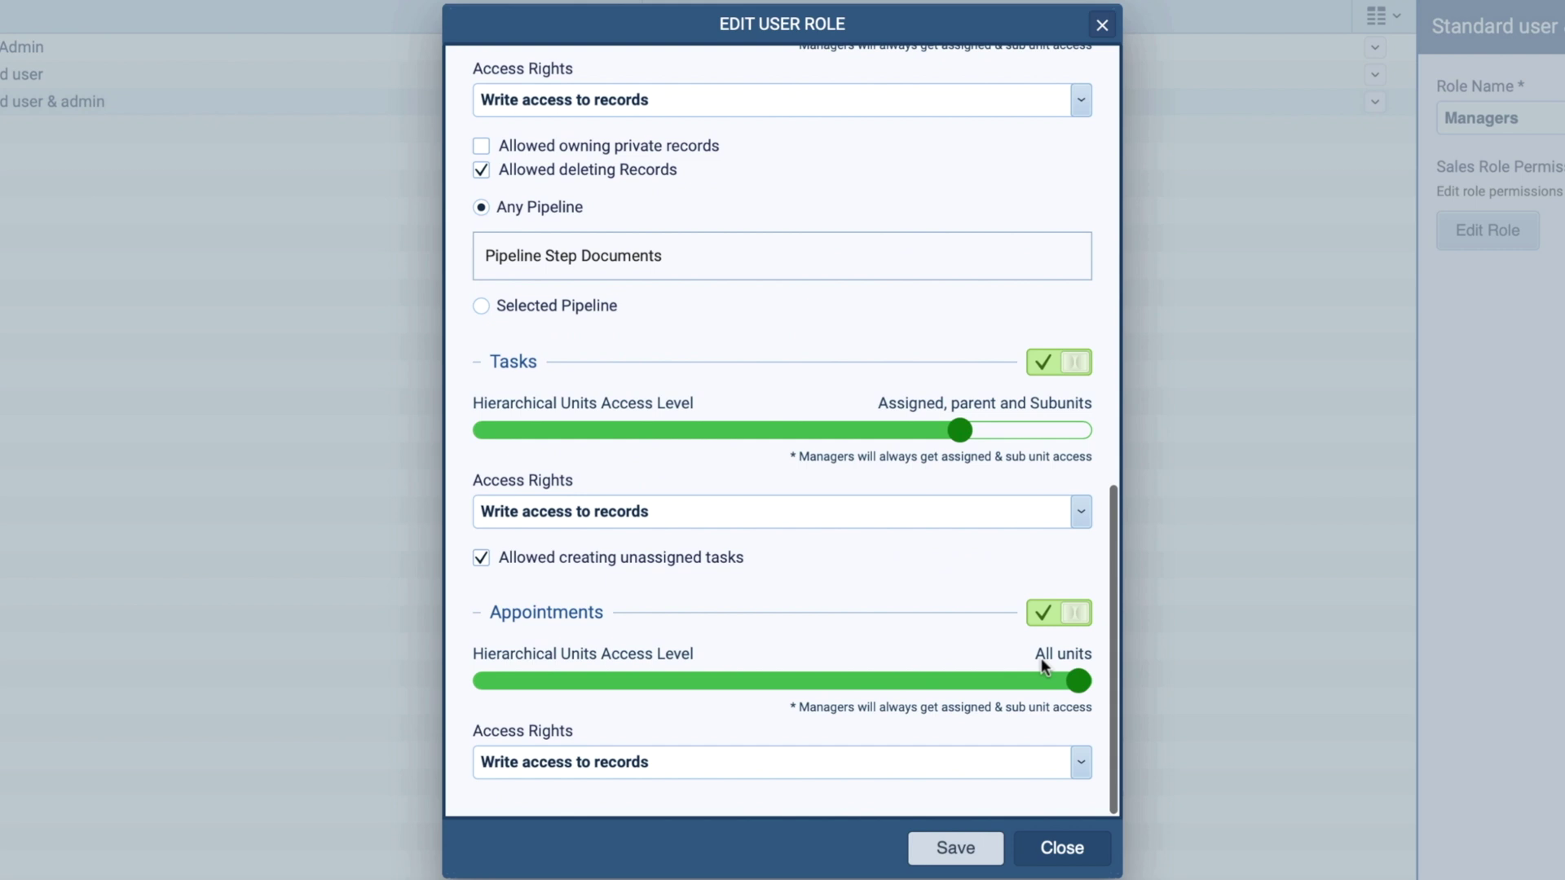
left_click_drag(1078, 681, 970, 681)
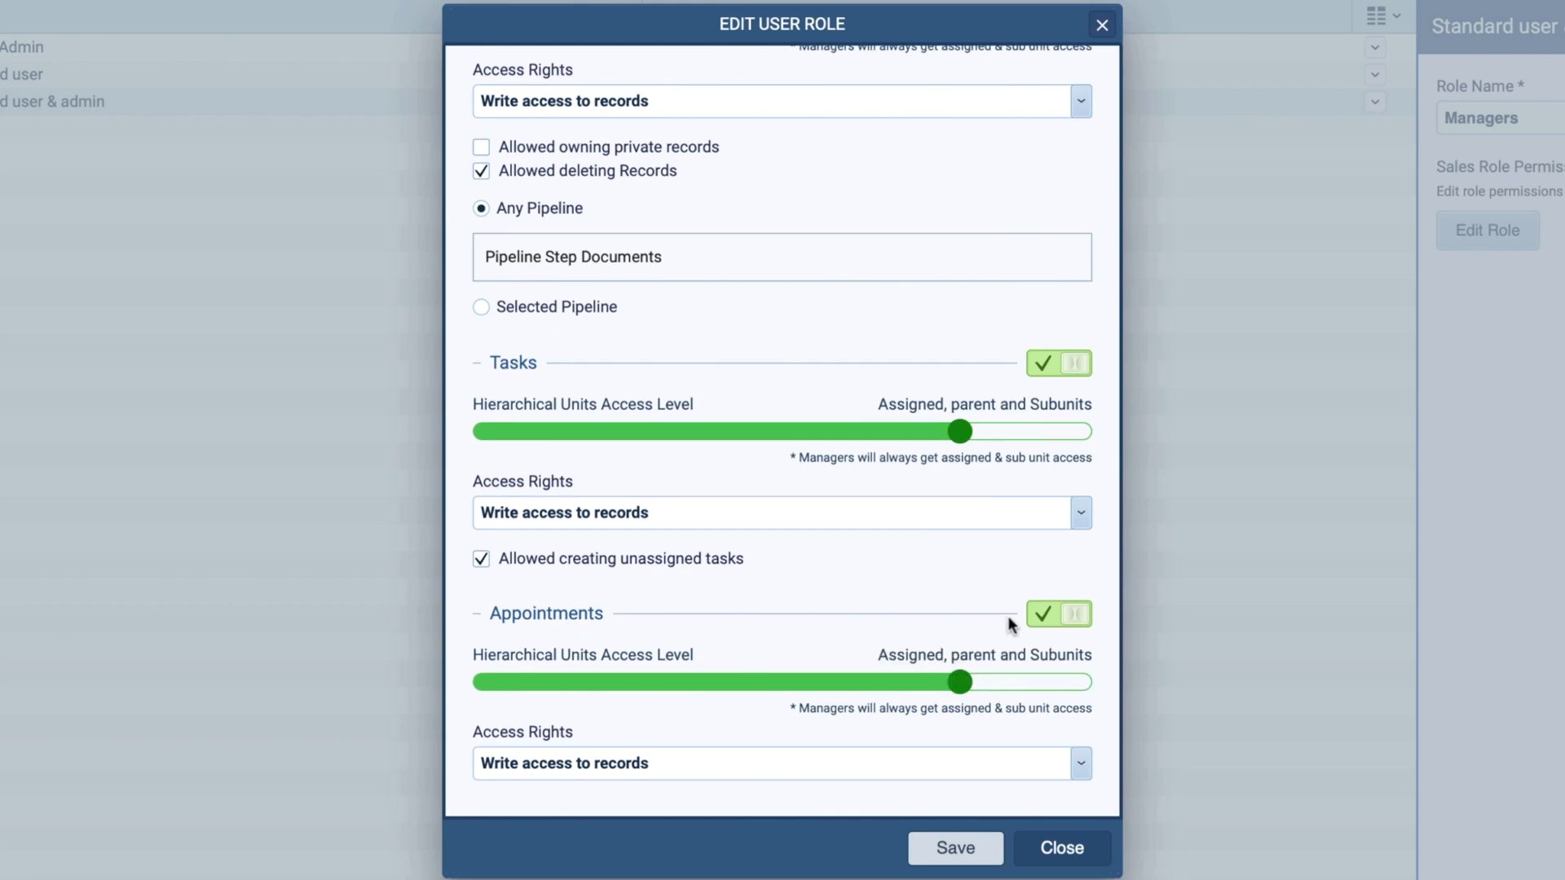
scroll(1007, 615, "up", 10)
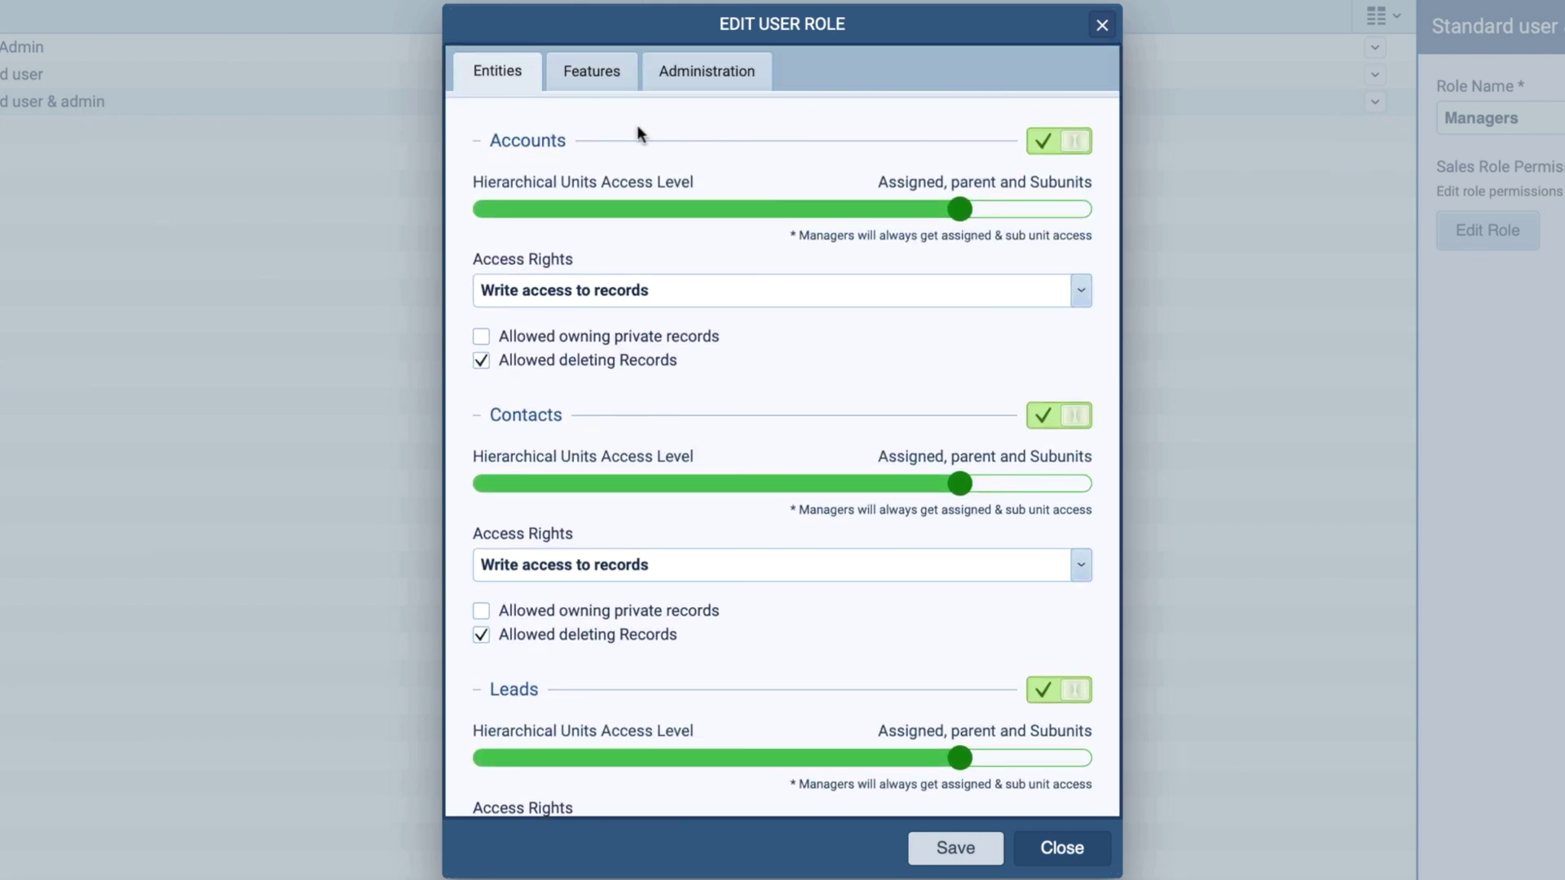
Step: Turn off the Users & Roles administration permission and save the role's permissions
left_click(596, 75)
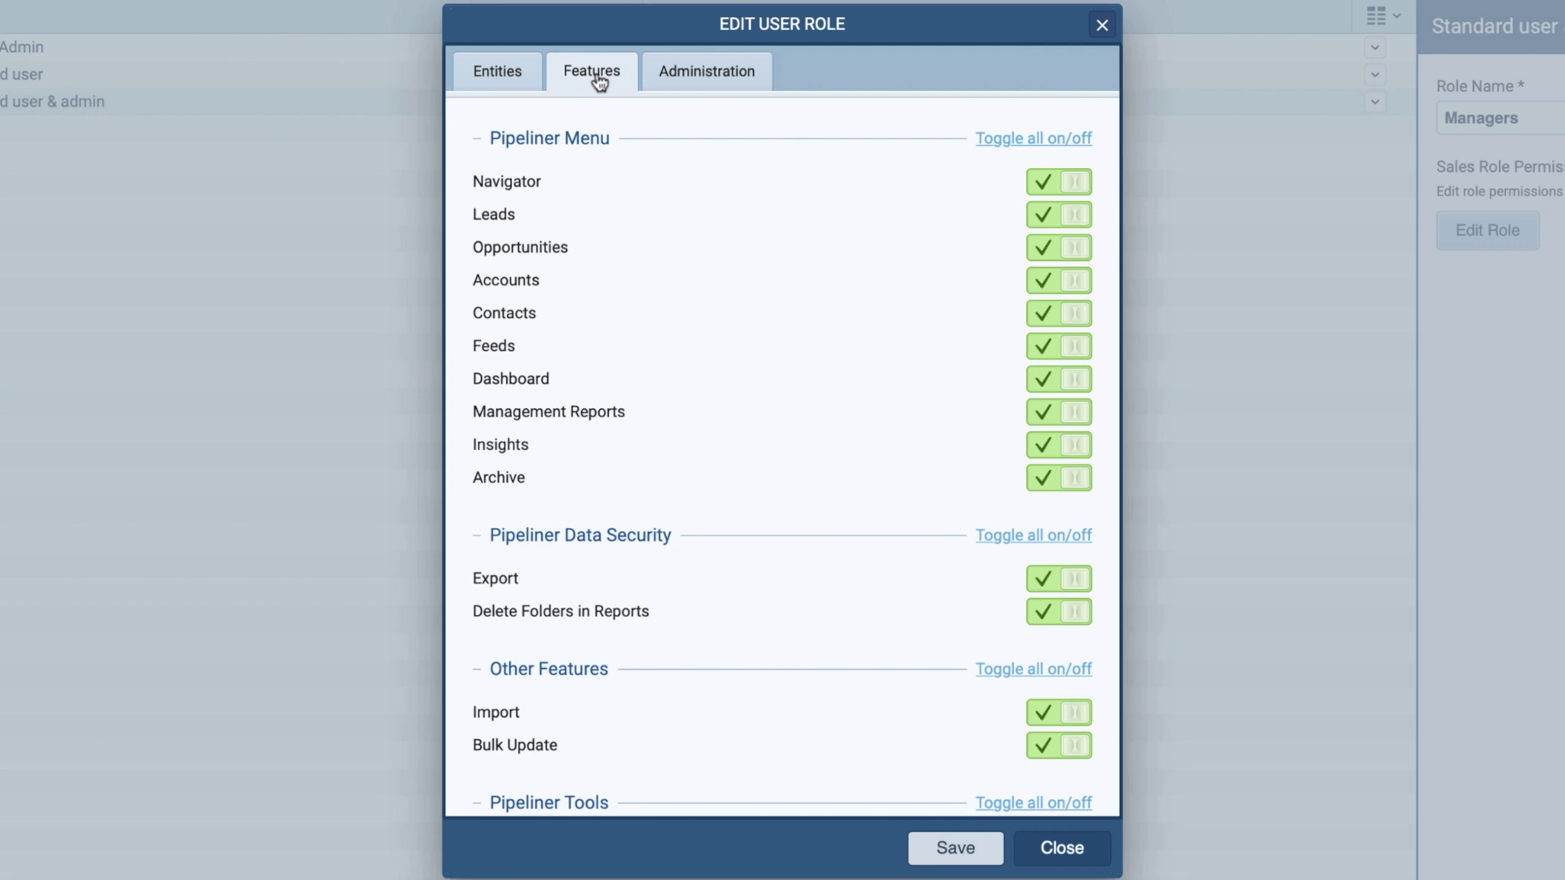
left_click(750, 78)
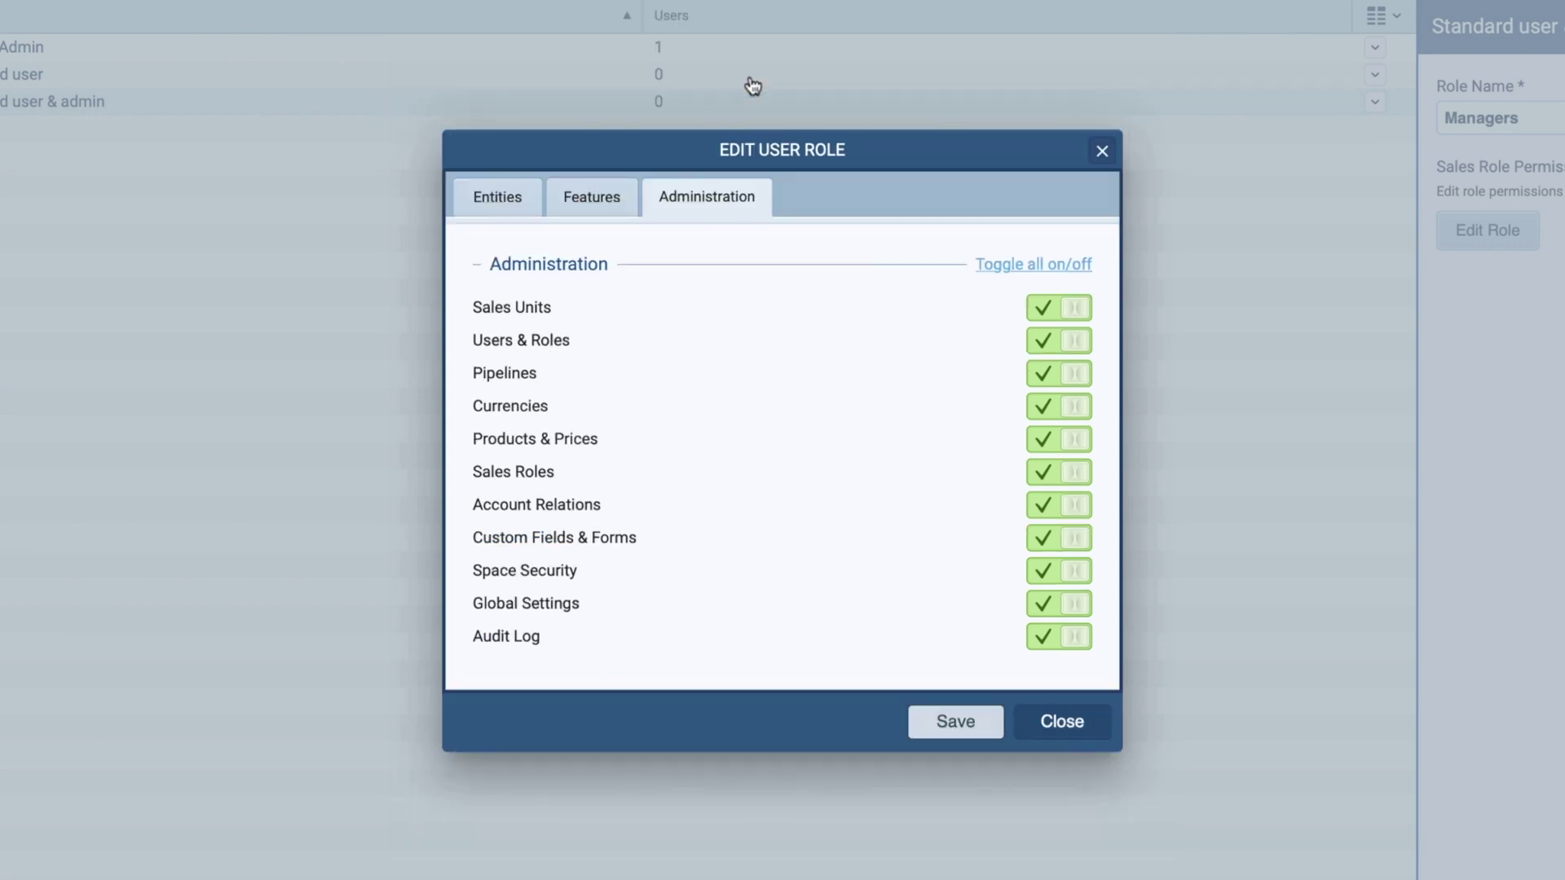
left_click(1035, 340)
left_click(990, 722)
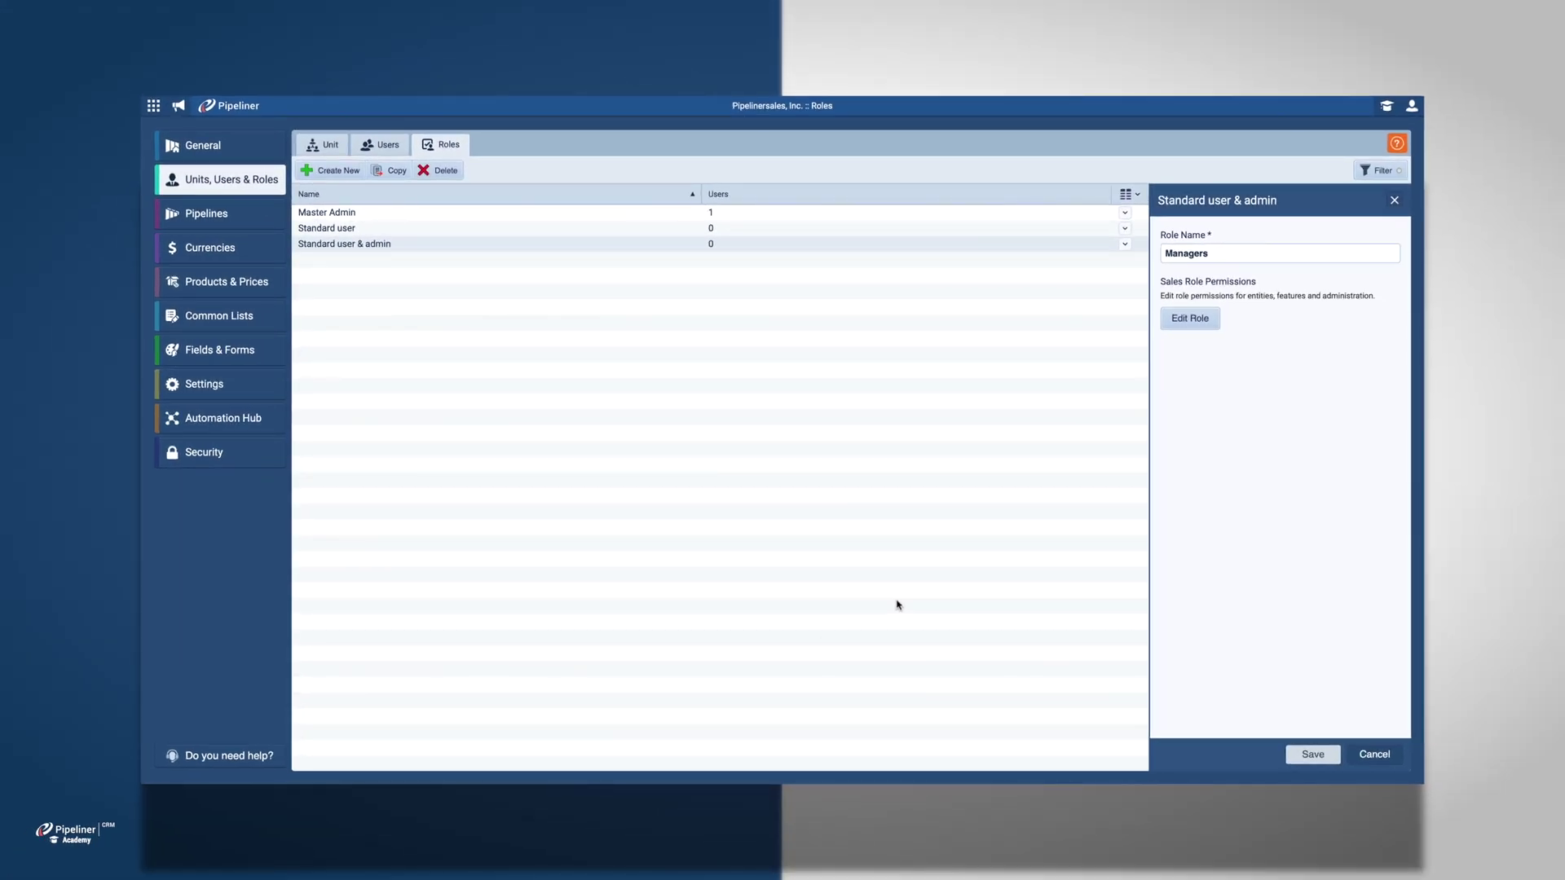
Step: Save the Managers role and rename the Standard user role to 'Employees'
left_click(1292, 759)
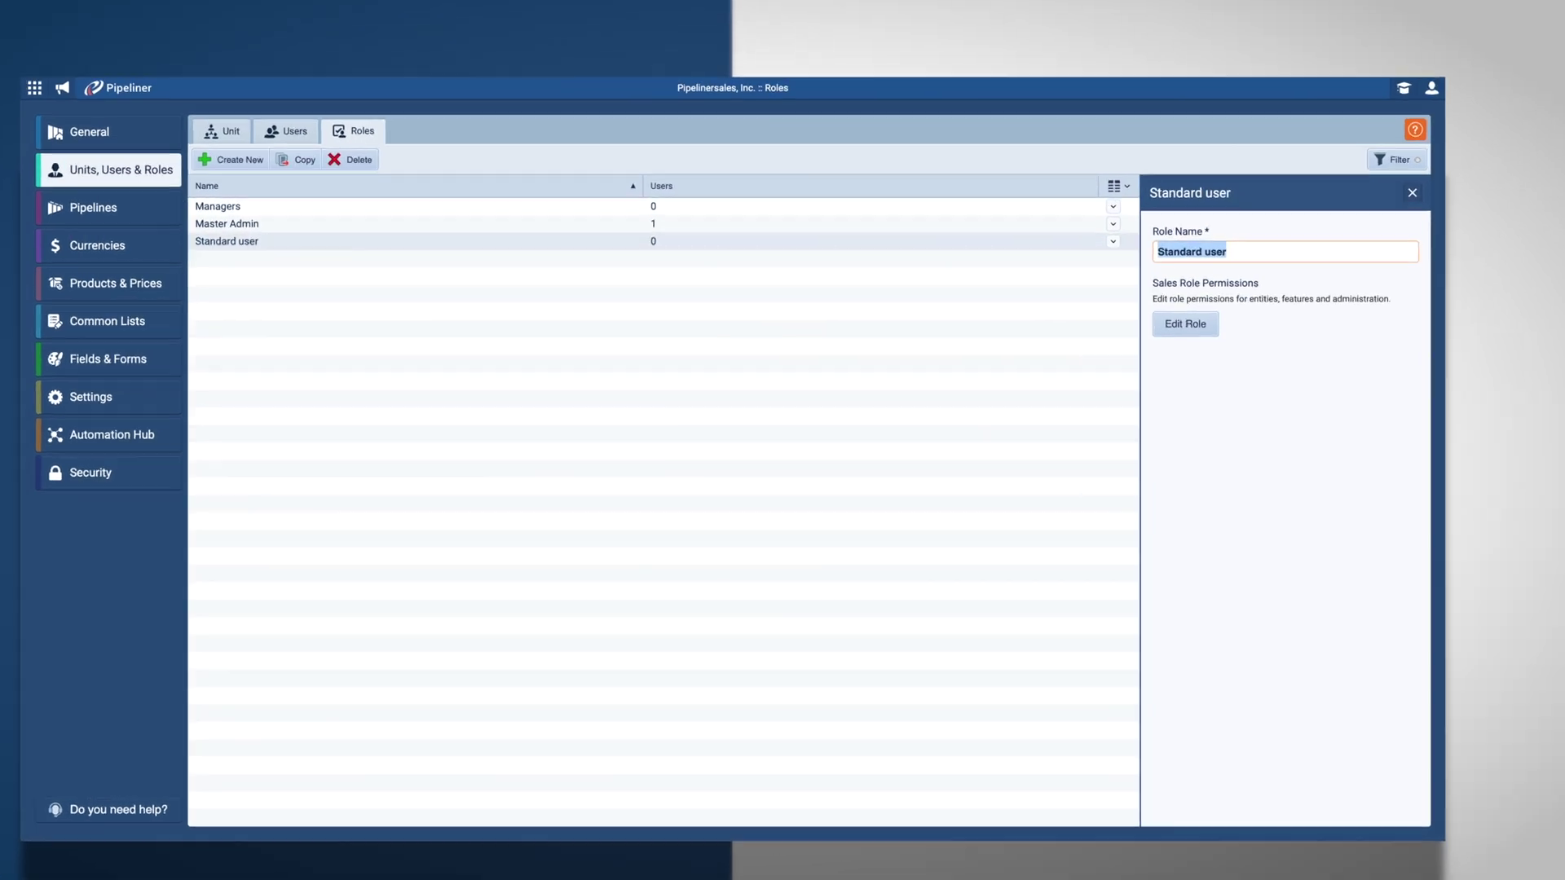
key("ctrl+a")
type("Employees")
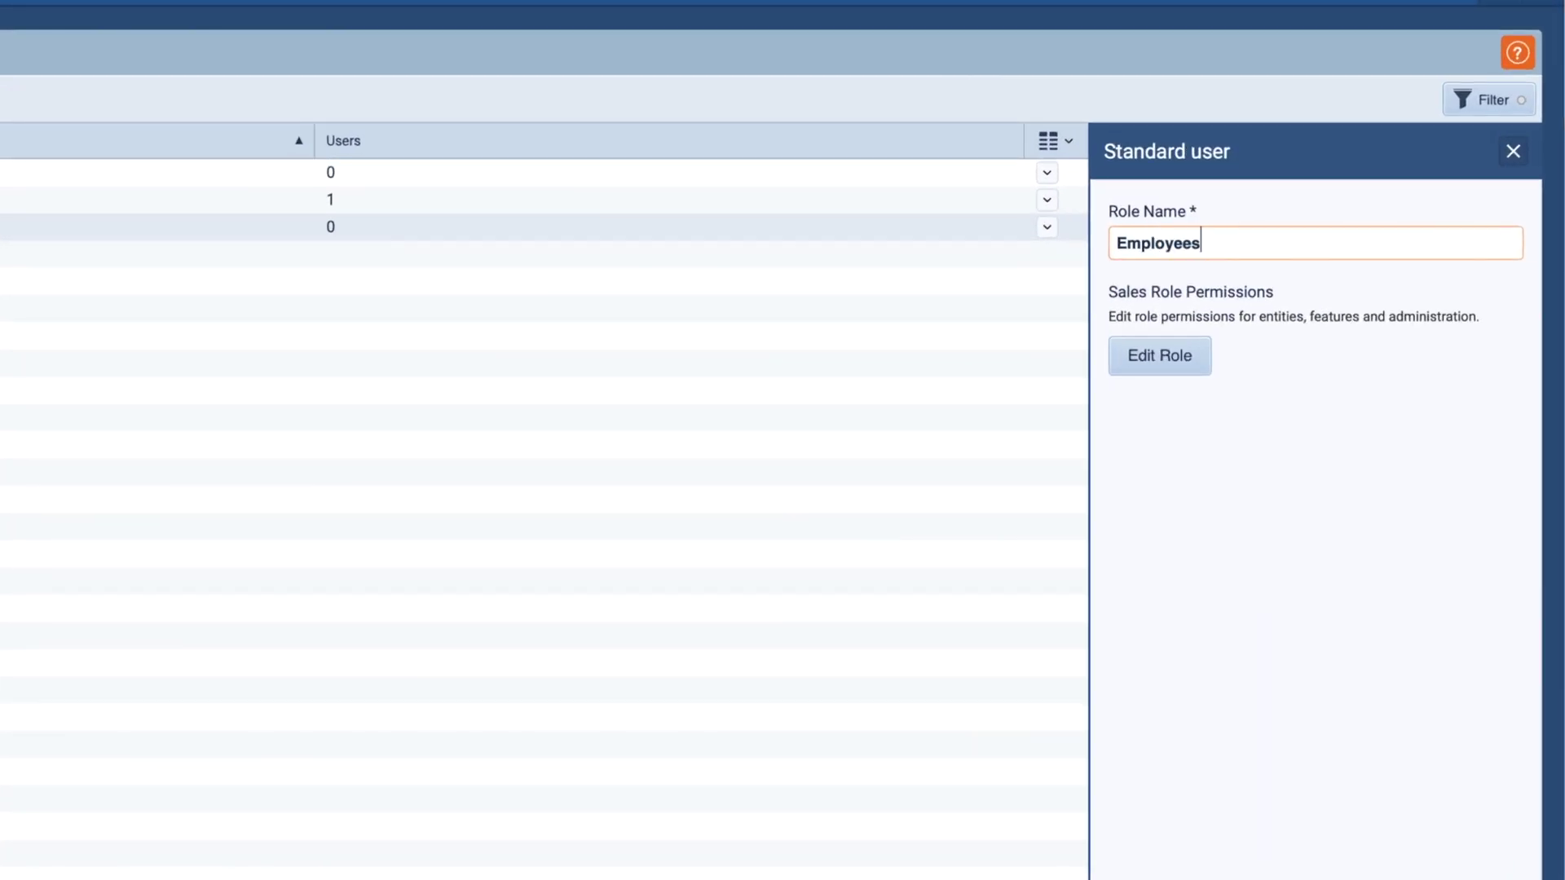
Step: Limit Employees record access, including Opportunities, Tasks and Appointments, to only assigned units
left_click(1203, 352)
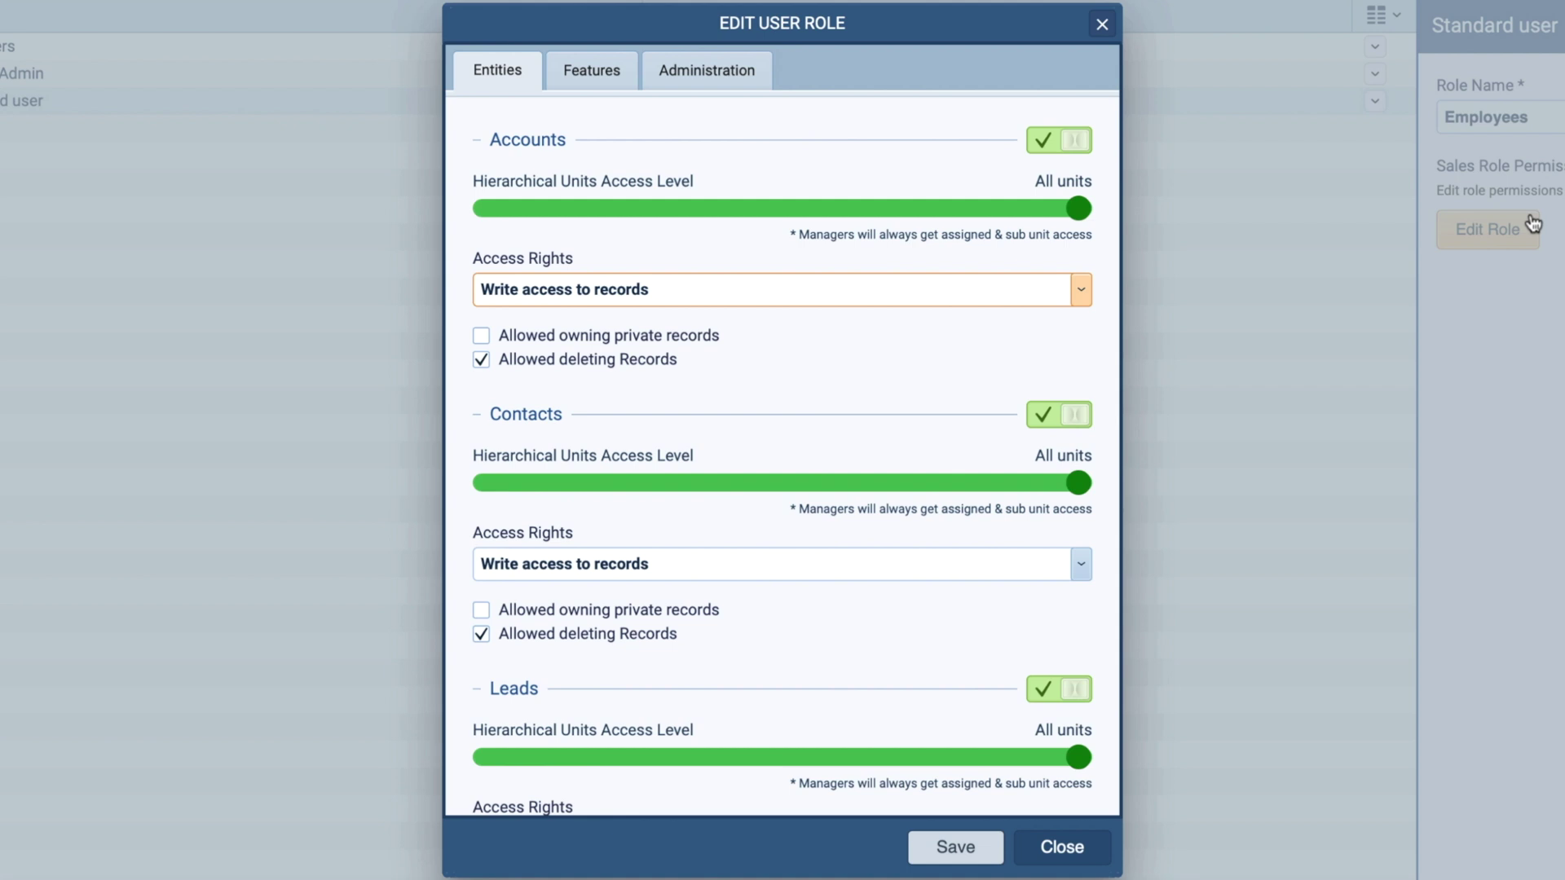
left_click_drag(1078, 209, 604, 209)
left_click(605, 483)
left_click(605, 757)
scroll(825, 617, "down", 3)
left_click(656, 748)
scroll(656, 489, "down", 5)
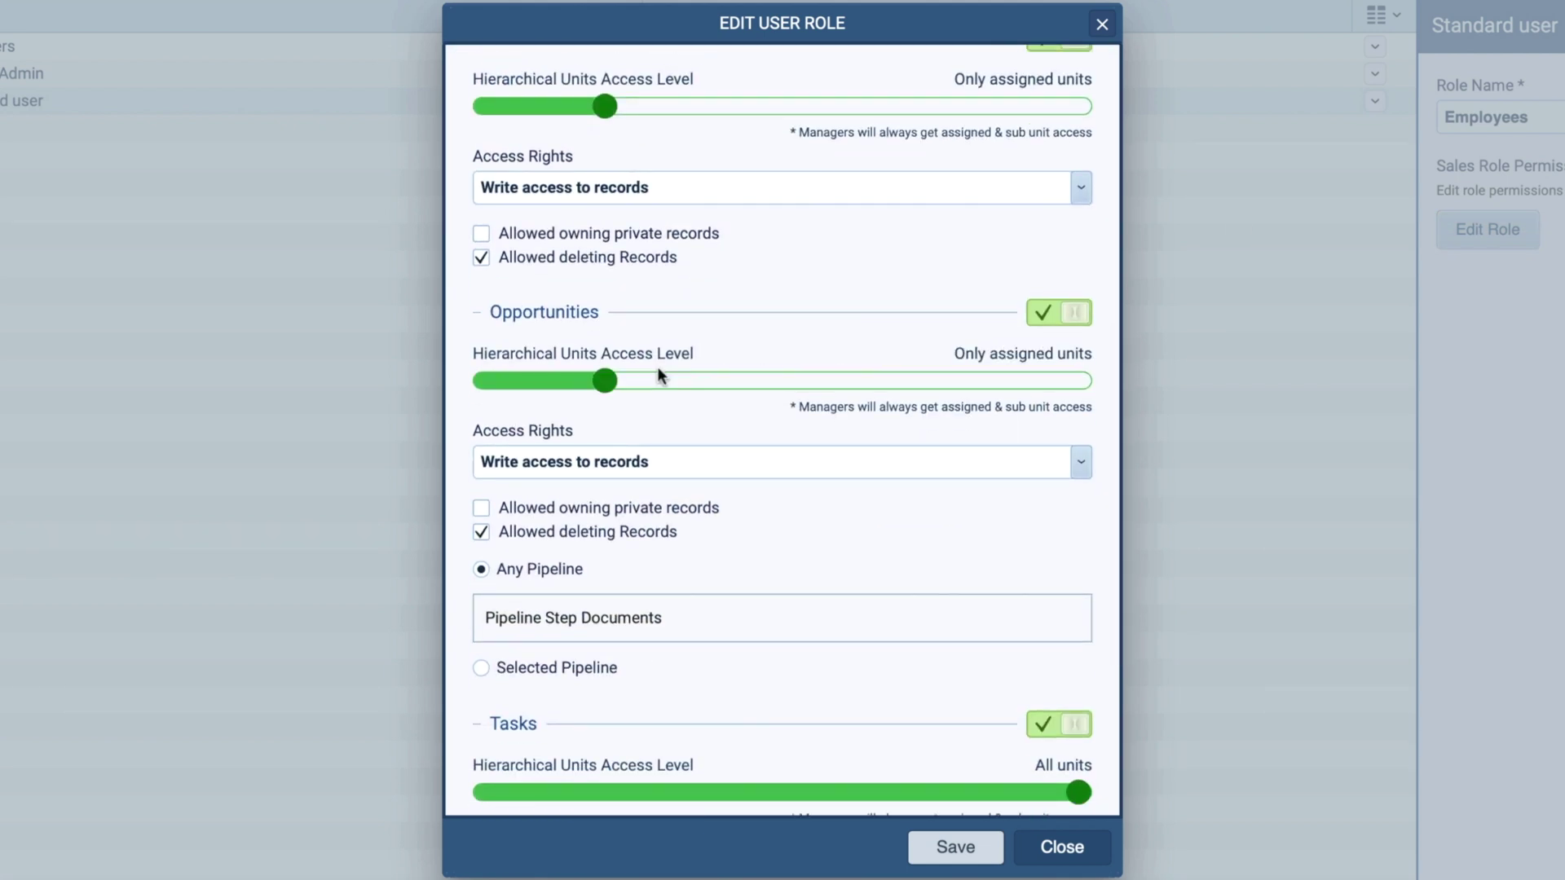
scroll(866, 535, "down", 4)
scroll(866, 529, "down", 1)
left_click(693, 443)
left_click(815, 698)
scroll(897, 762, "up", 10)
Step: Turn off Management Reports, data security features and all administration rights, then save
left_click(615, 82)
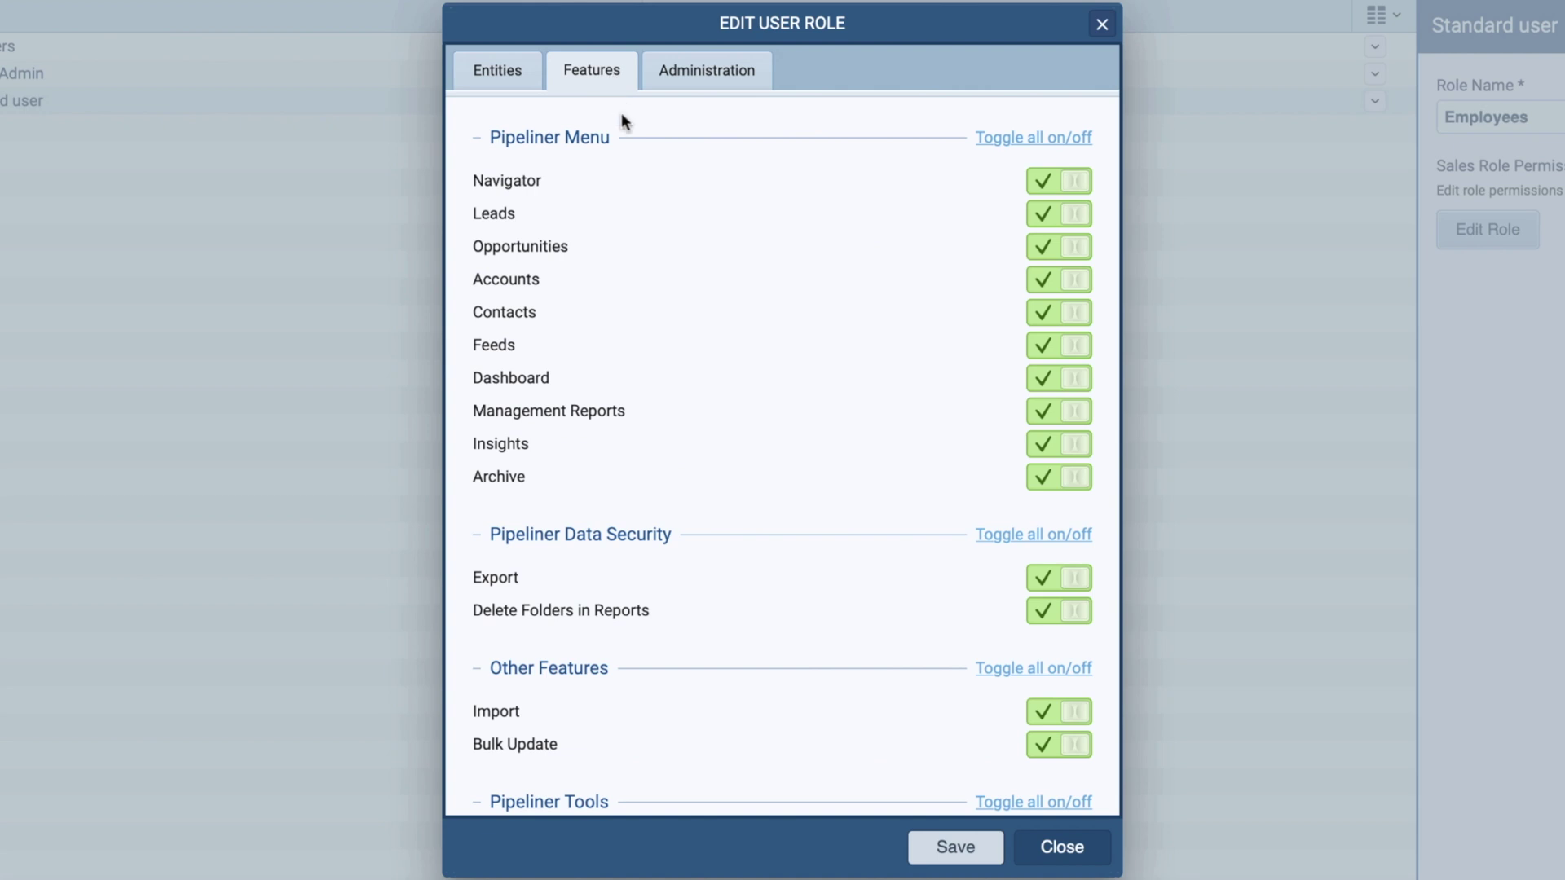
left_click(1049, 419)
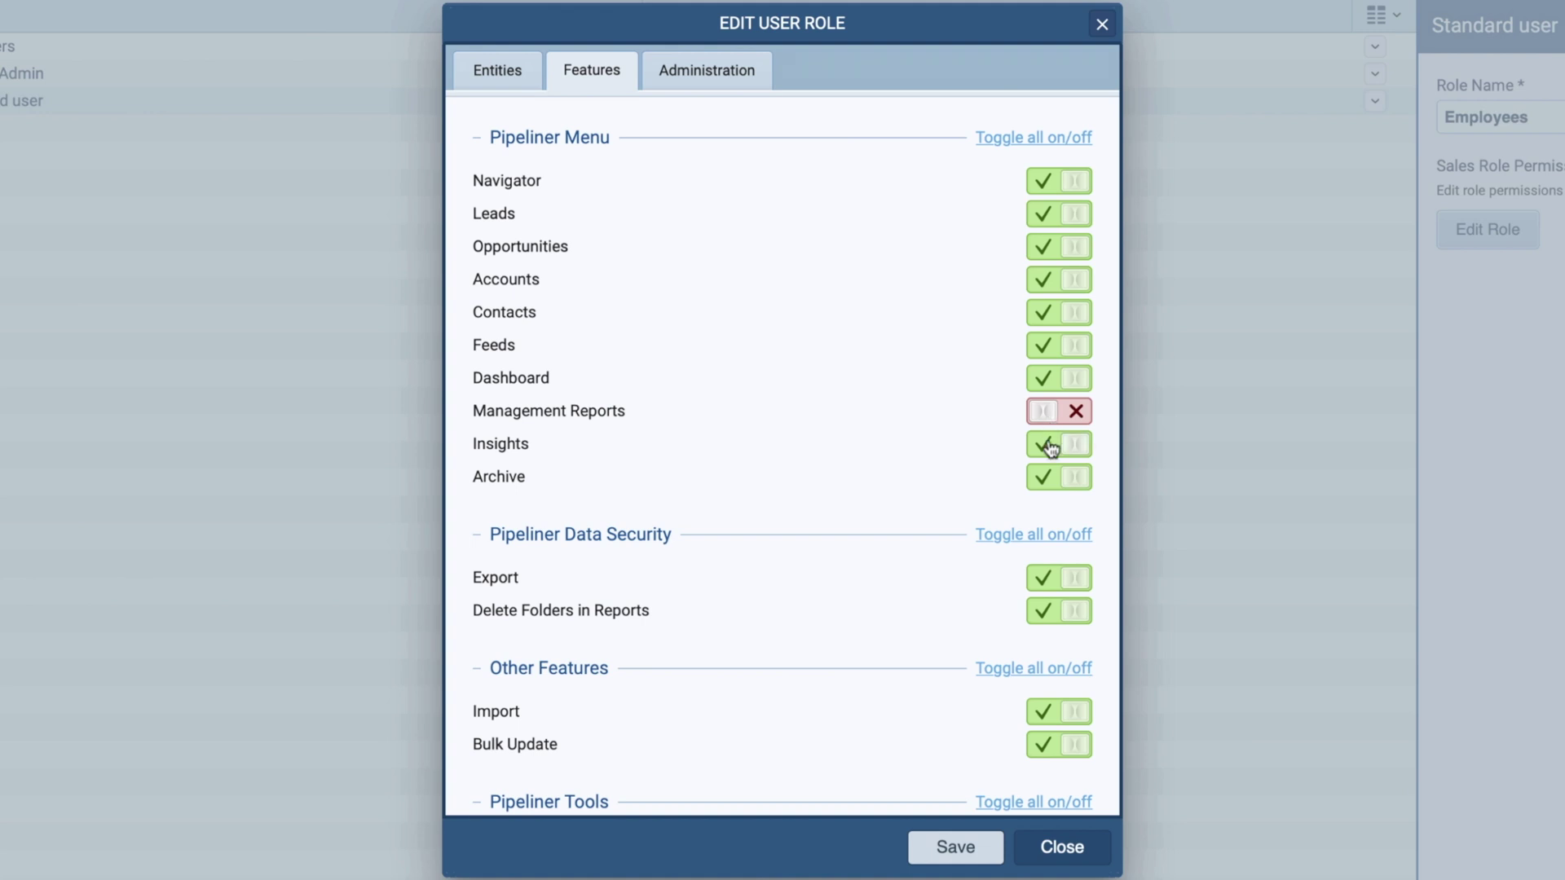
left_click(1045, 539)
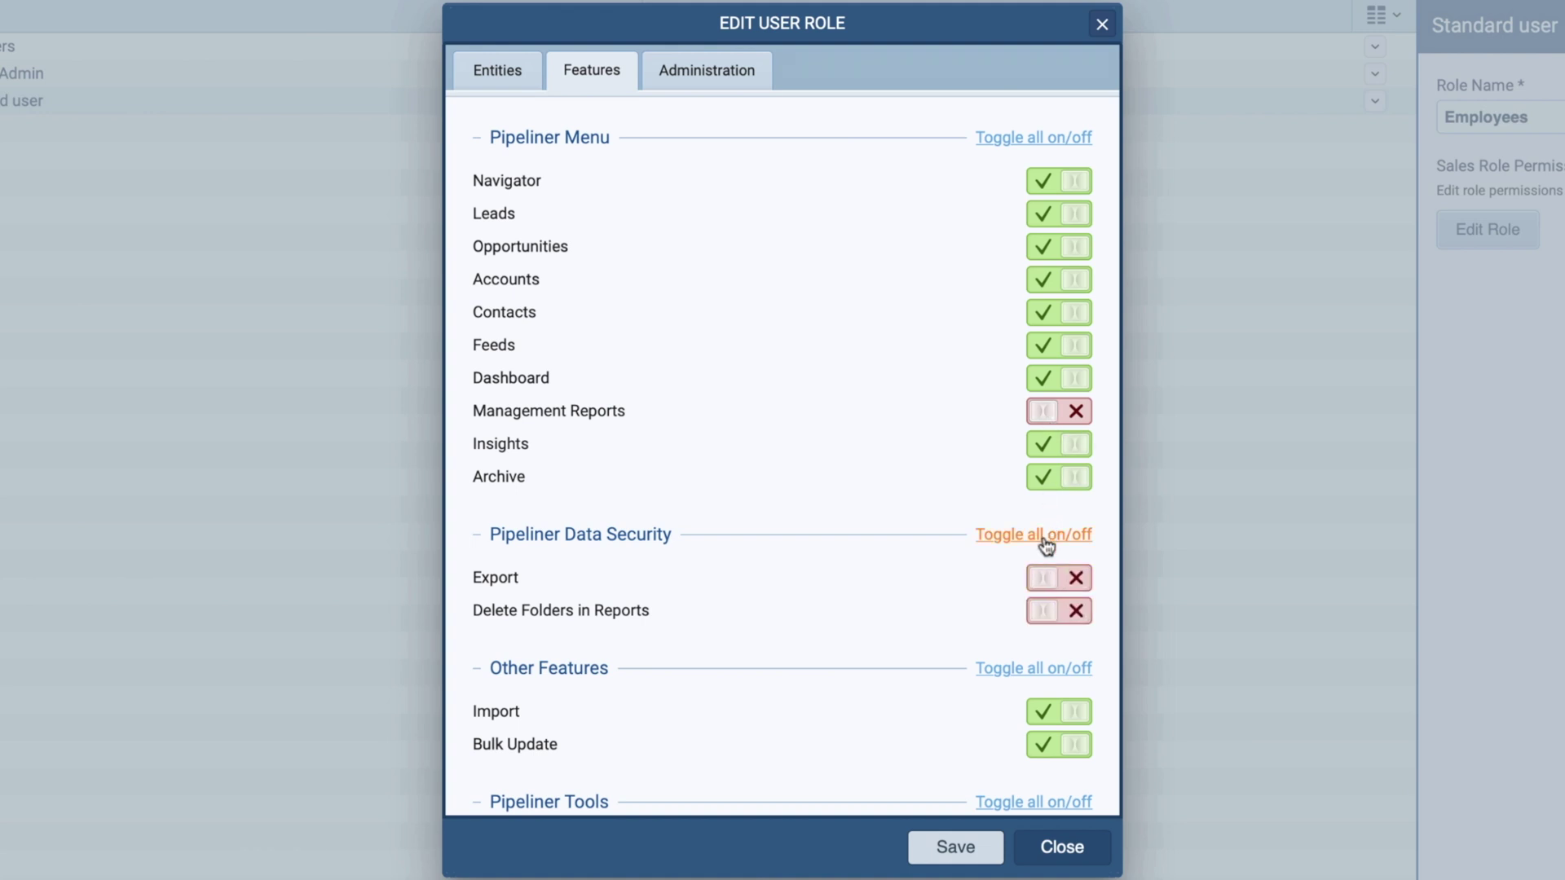
left_click(760, 81)
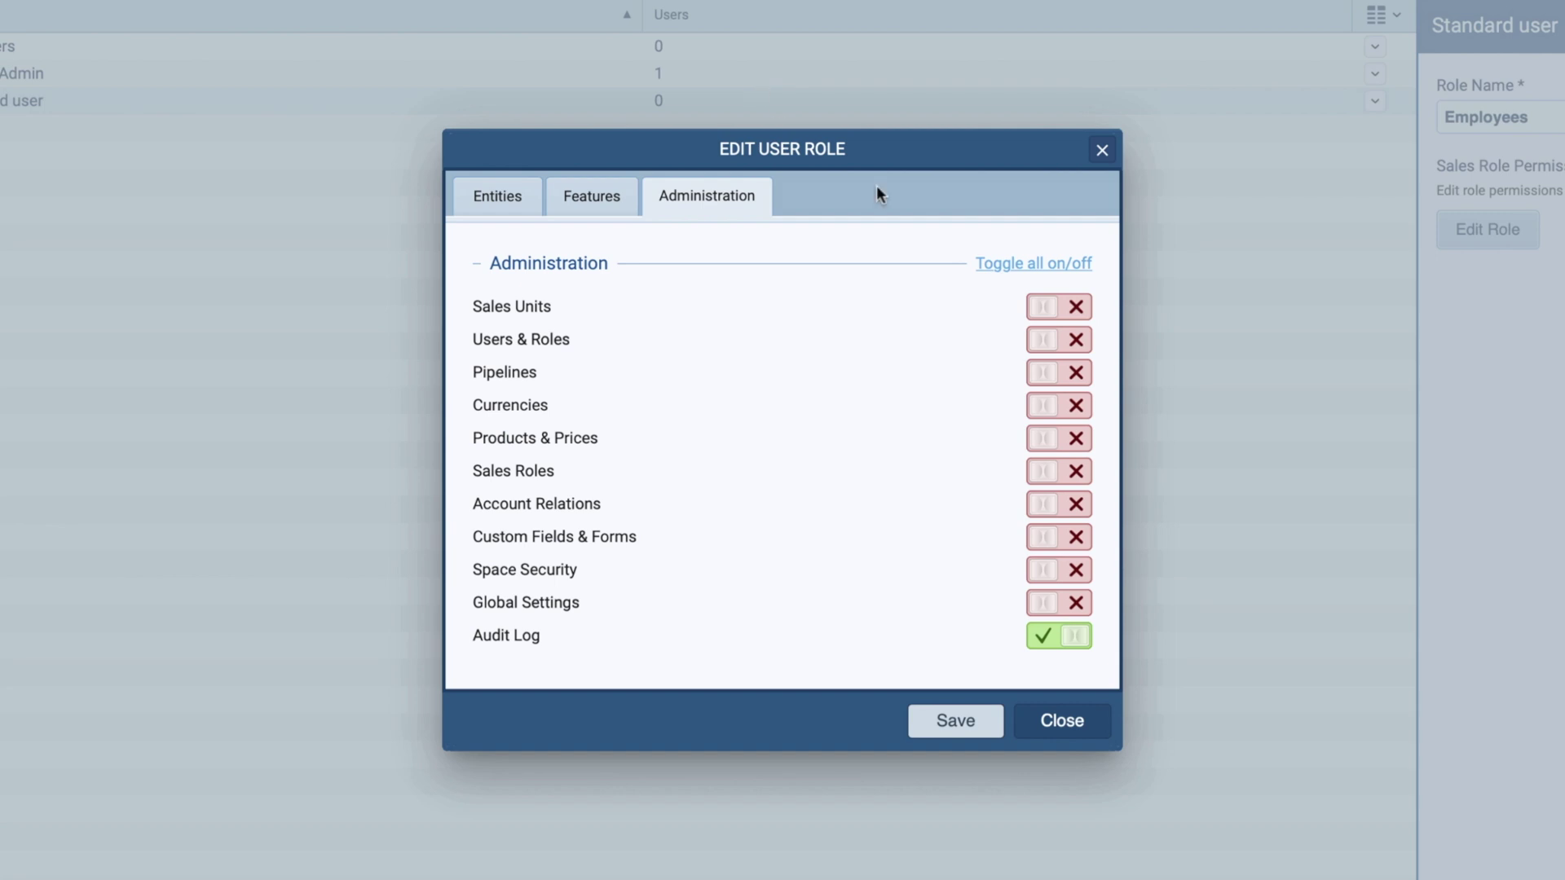
left_click(995, 267)
left_click(993, 269)
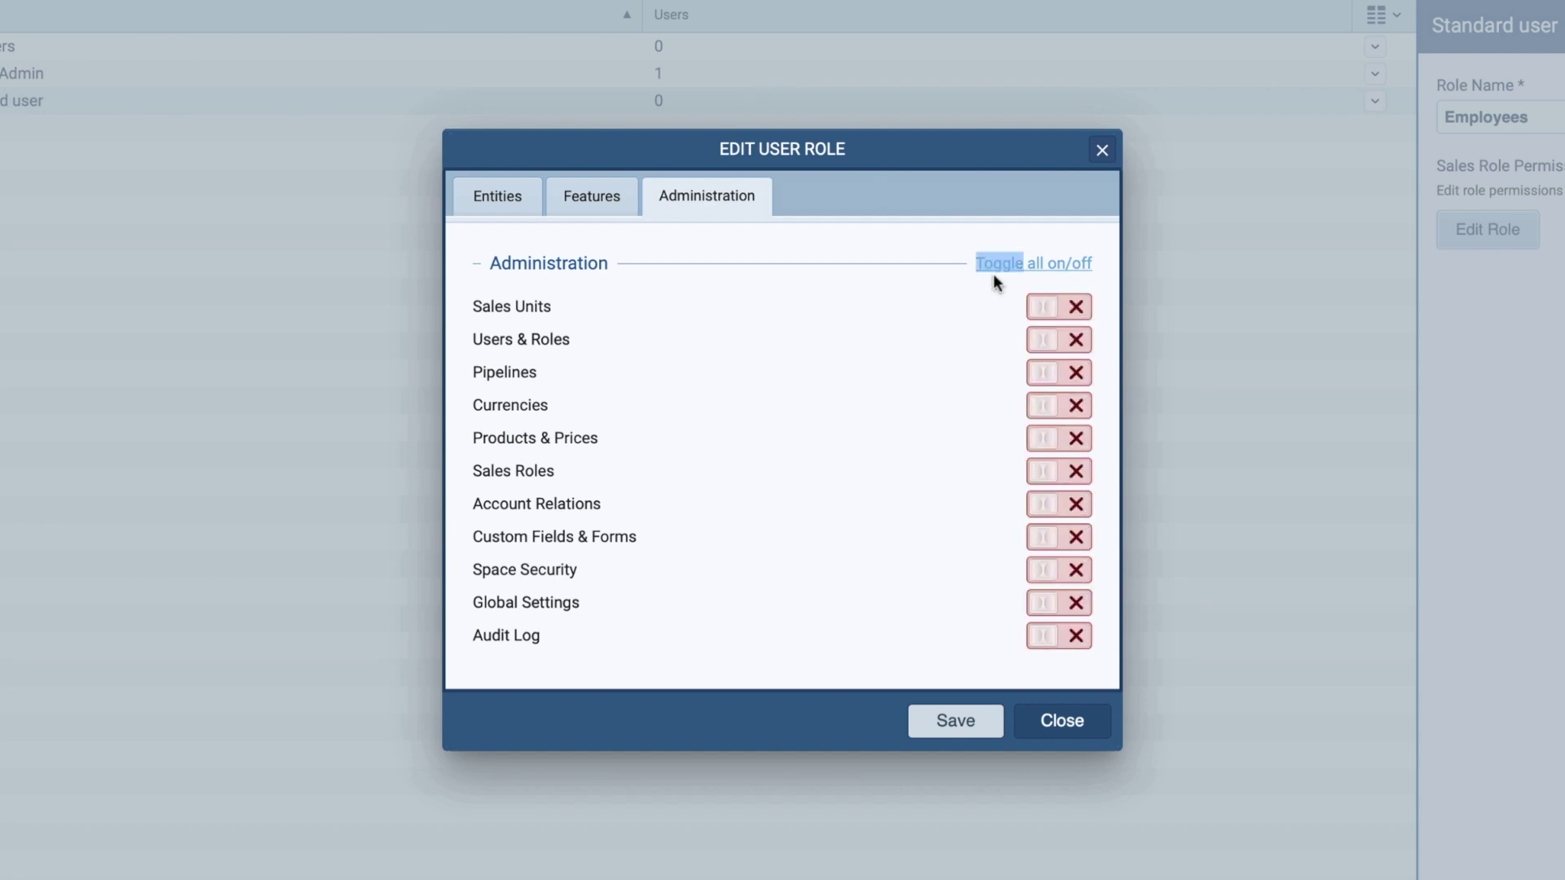
left_click(984, 722)
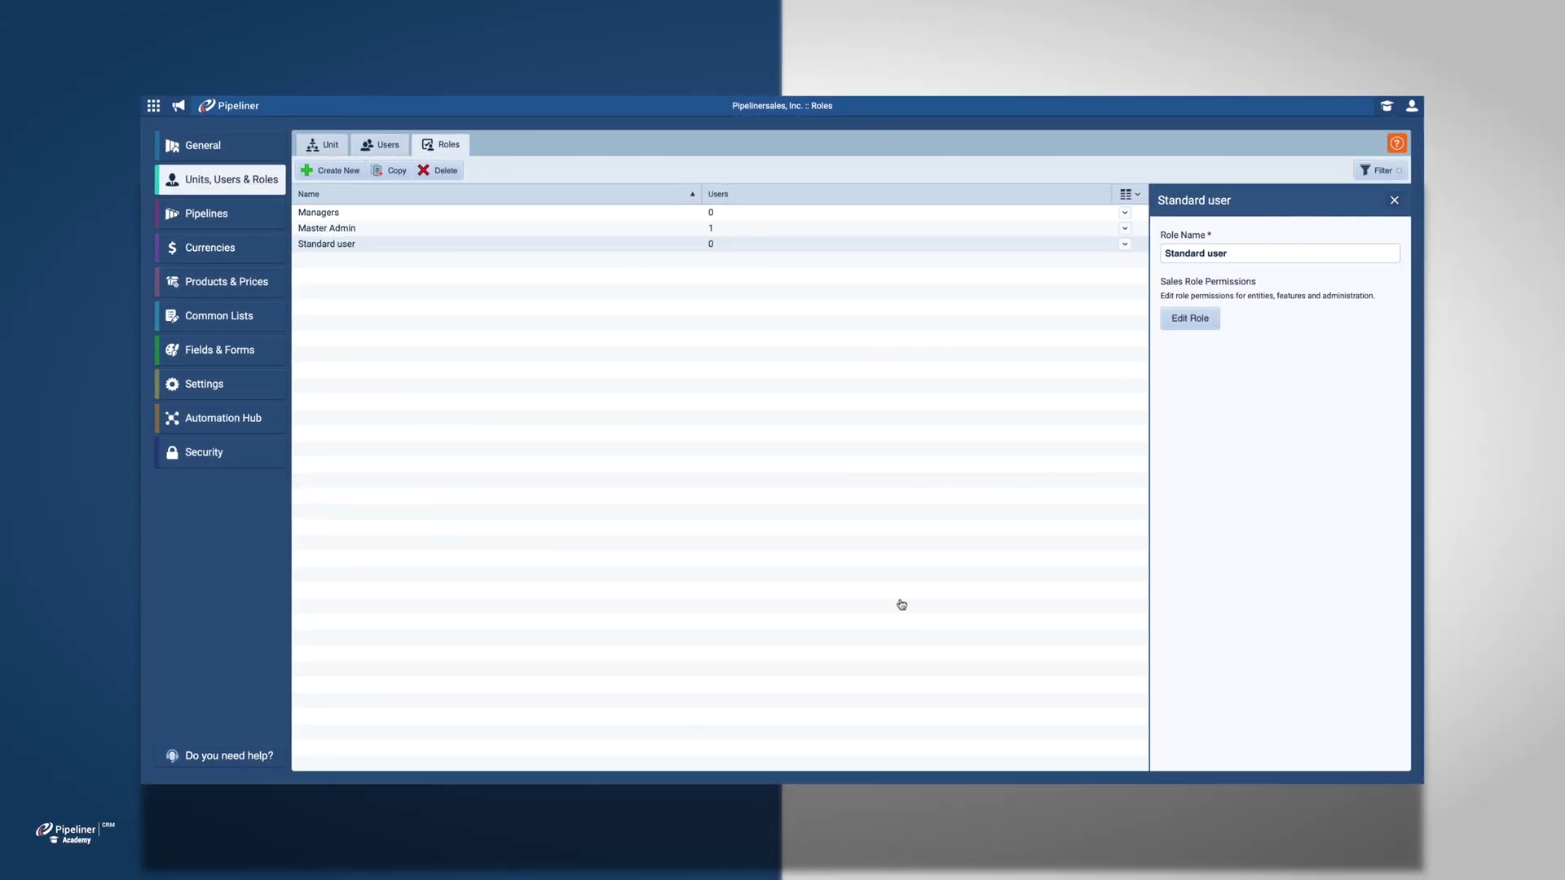
Step: Open the Support unit and add two new managers' email addresses to its Managers invite
left_click(323, 145)
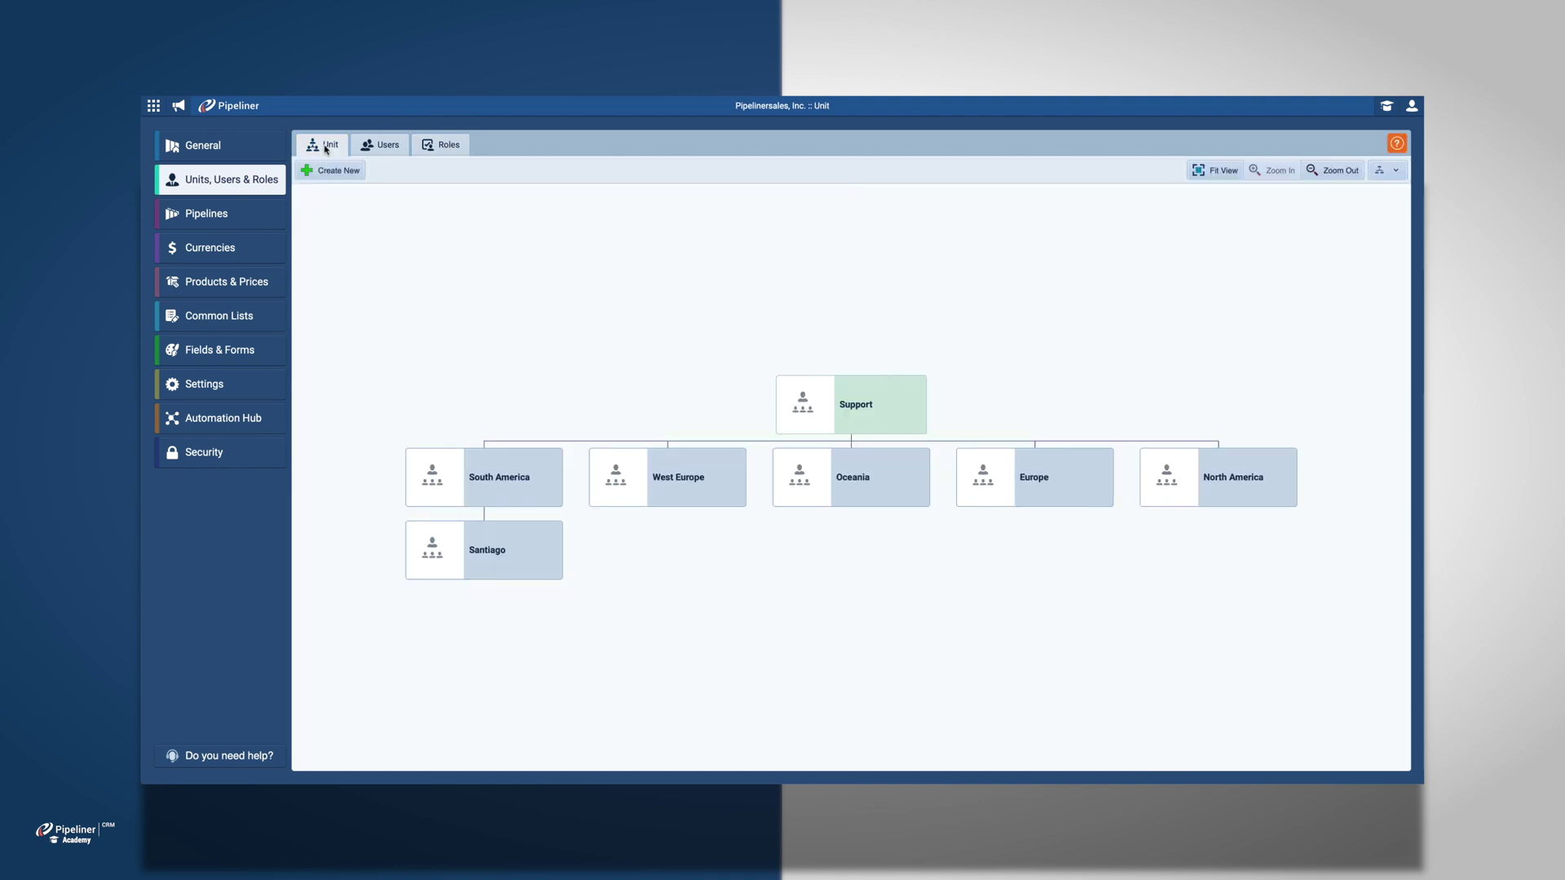
left_click(867, 387)
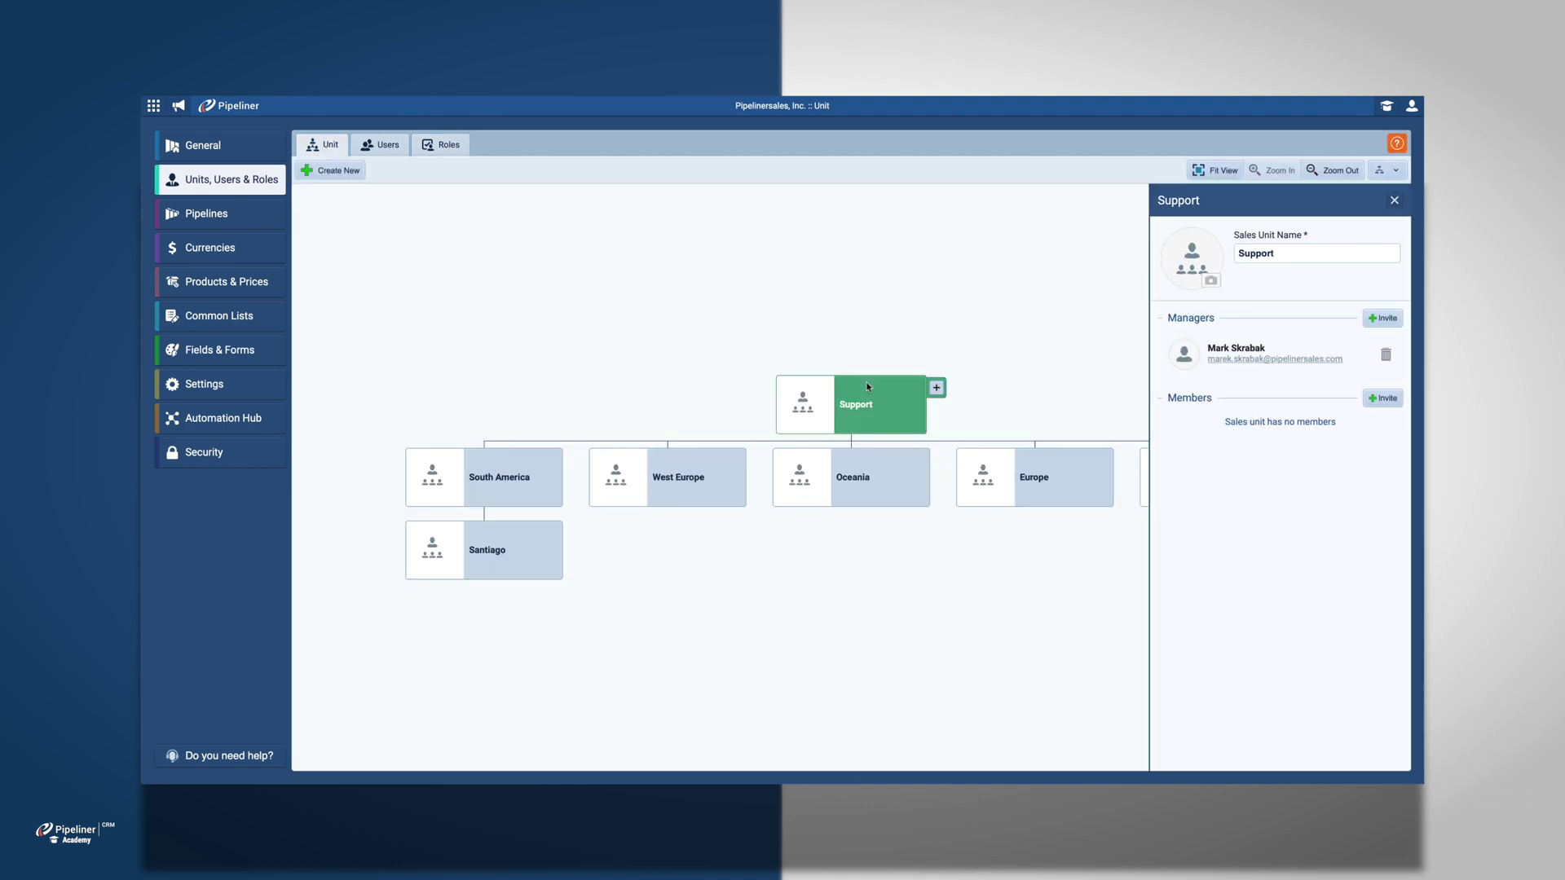
left_click(1377, 324)
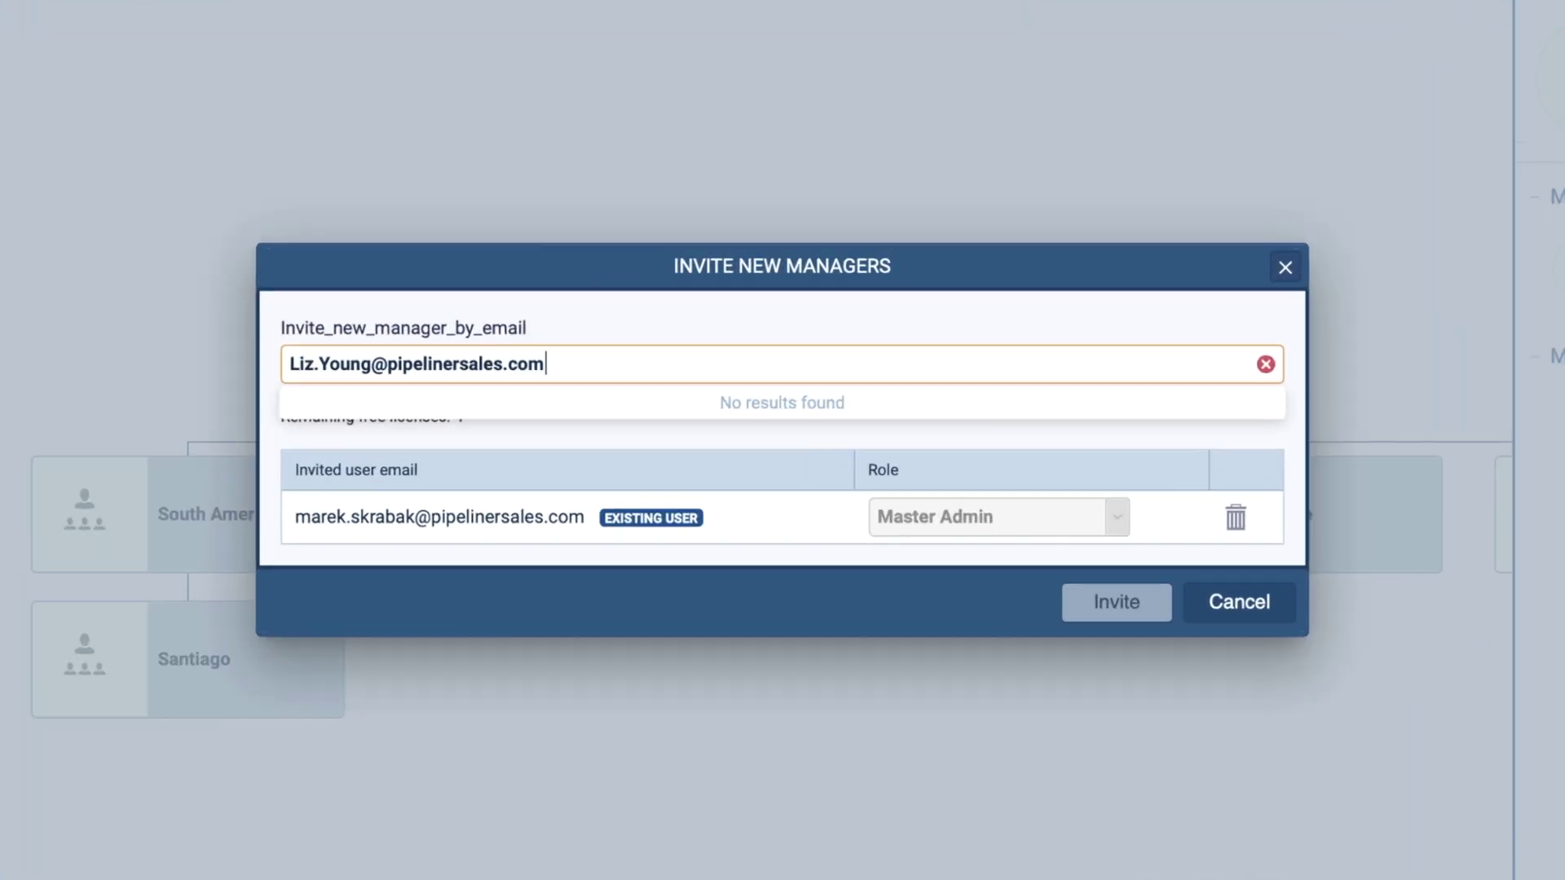
key("Return")
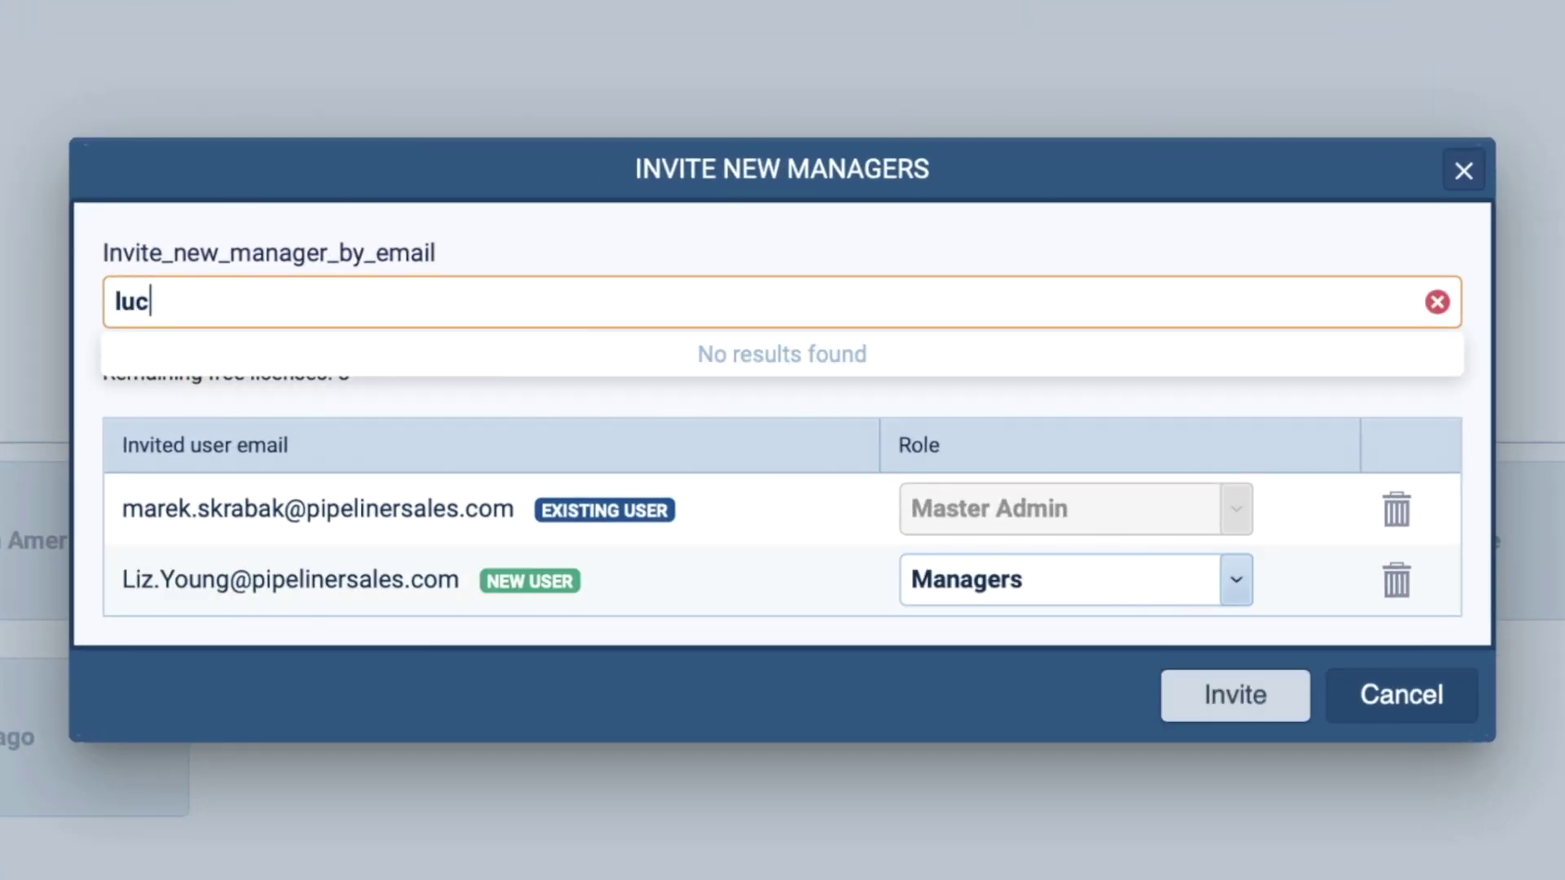
key("Return")
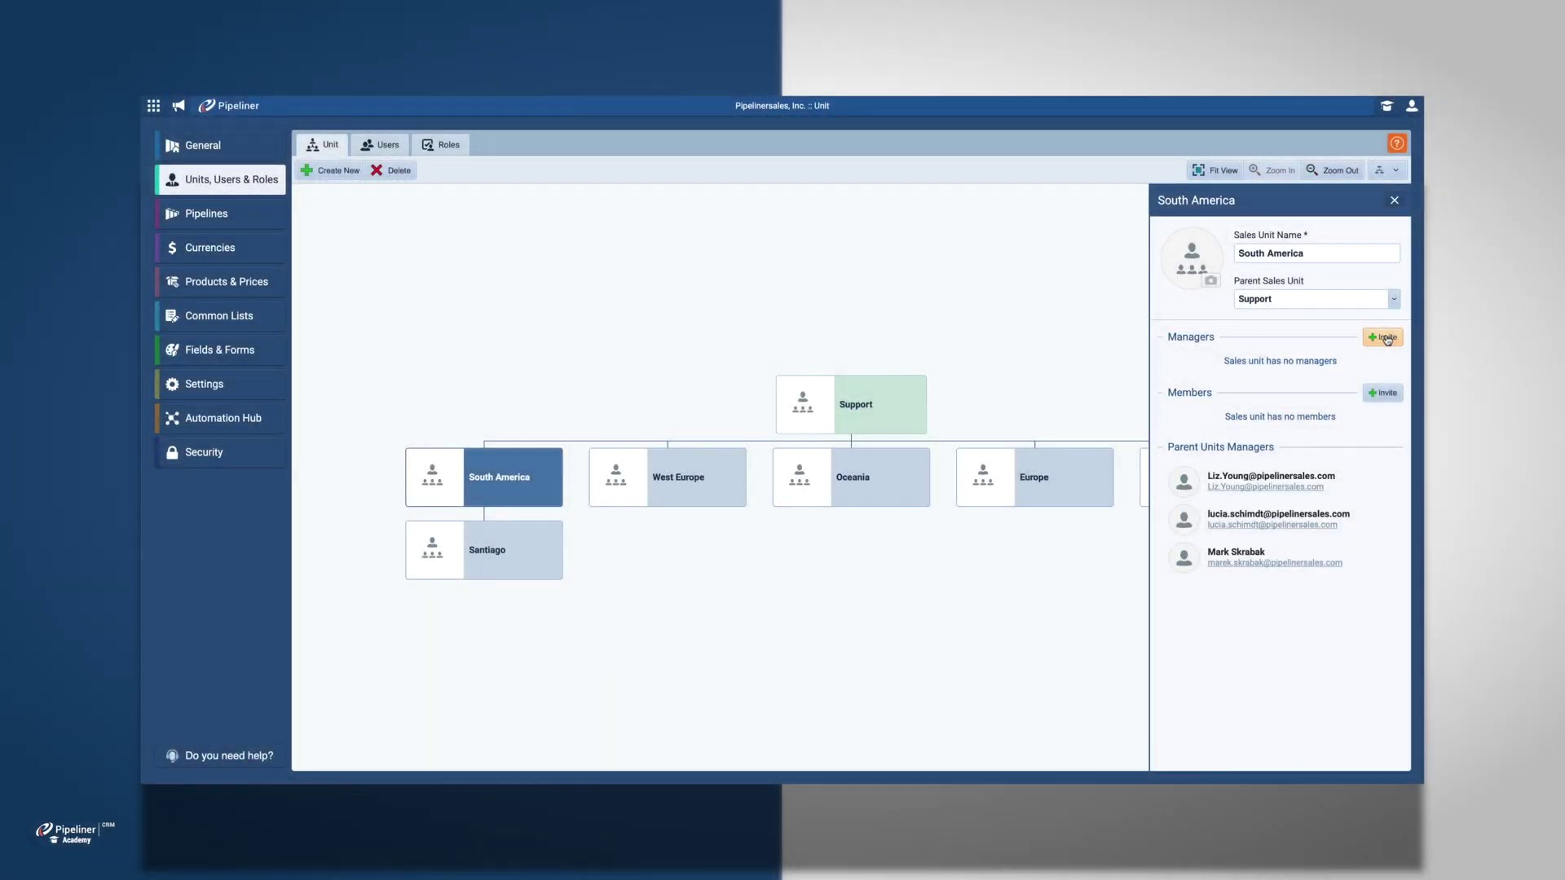
Step: Invite a new manager's email address to South America, then show the Users list
left_click(1386, 338)
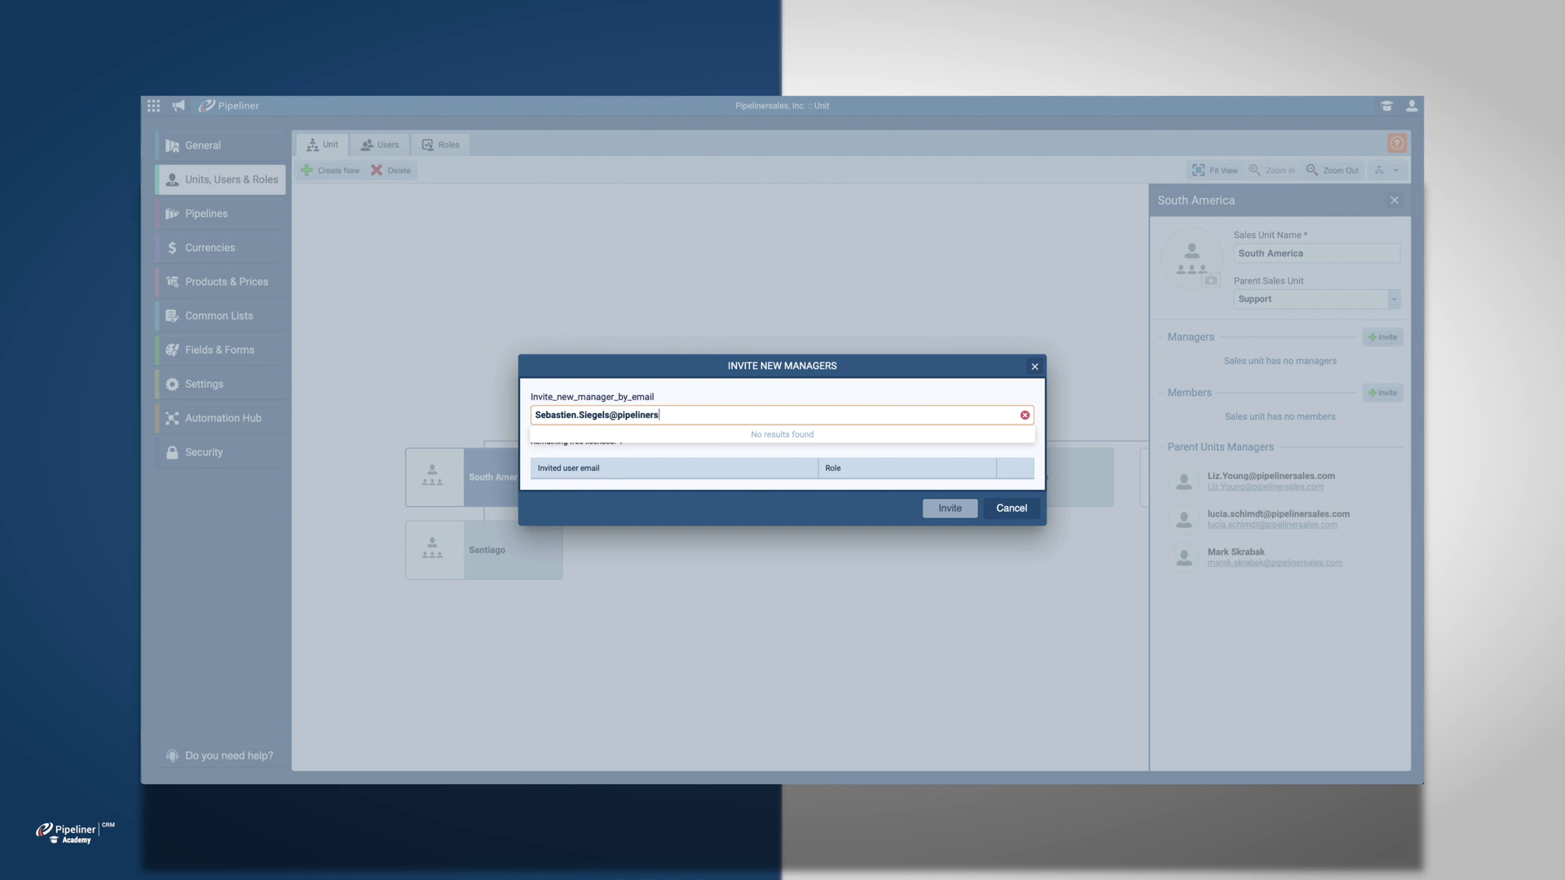
key("Return")
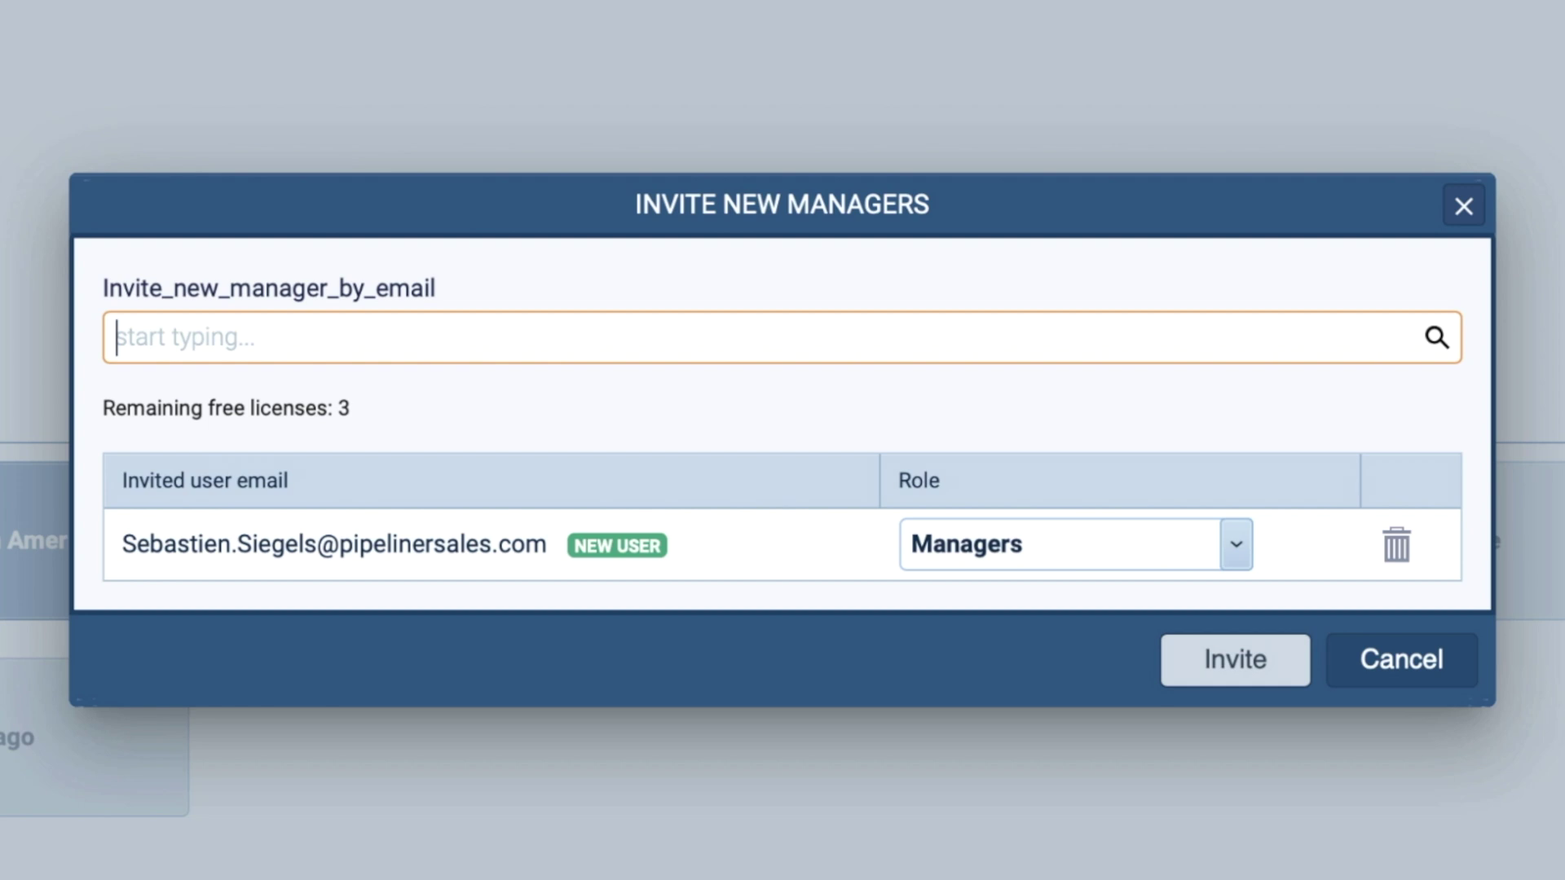
left_click(1274, 666)
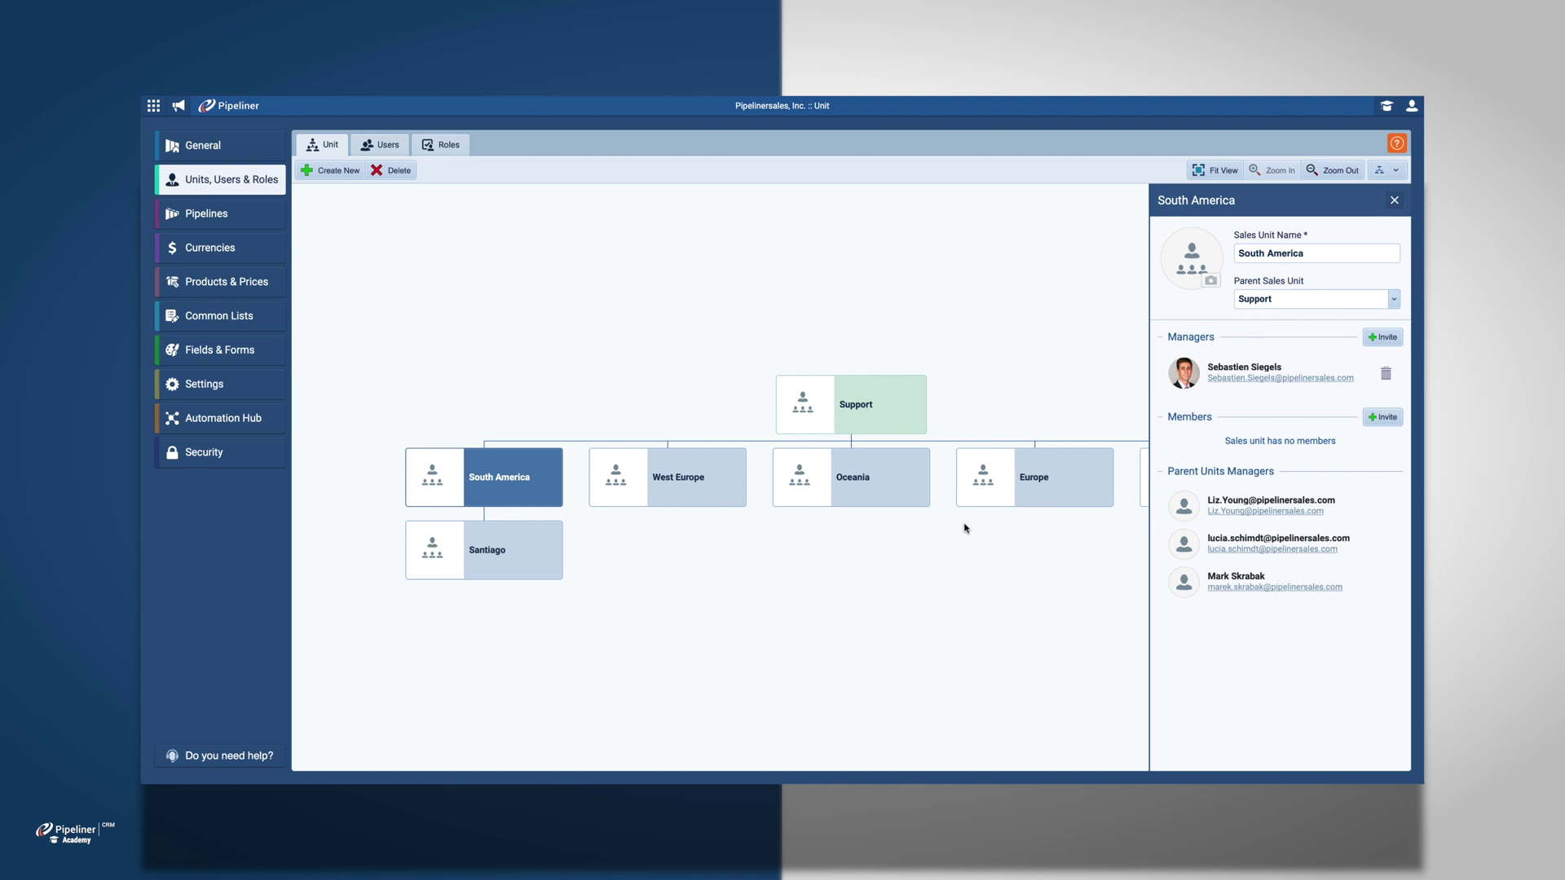
left_click(398, 153)
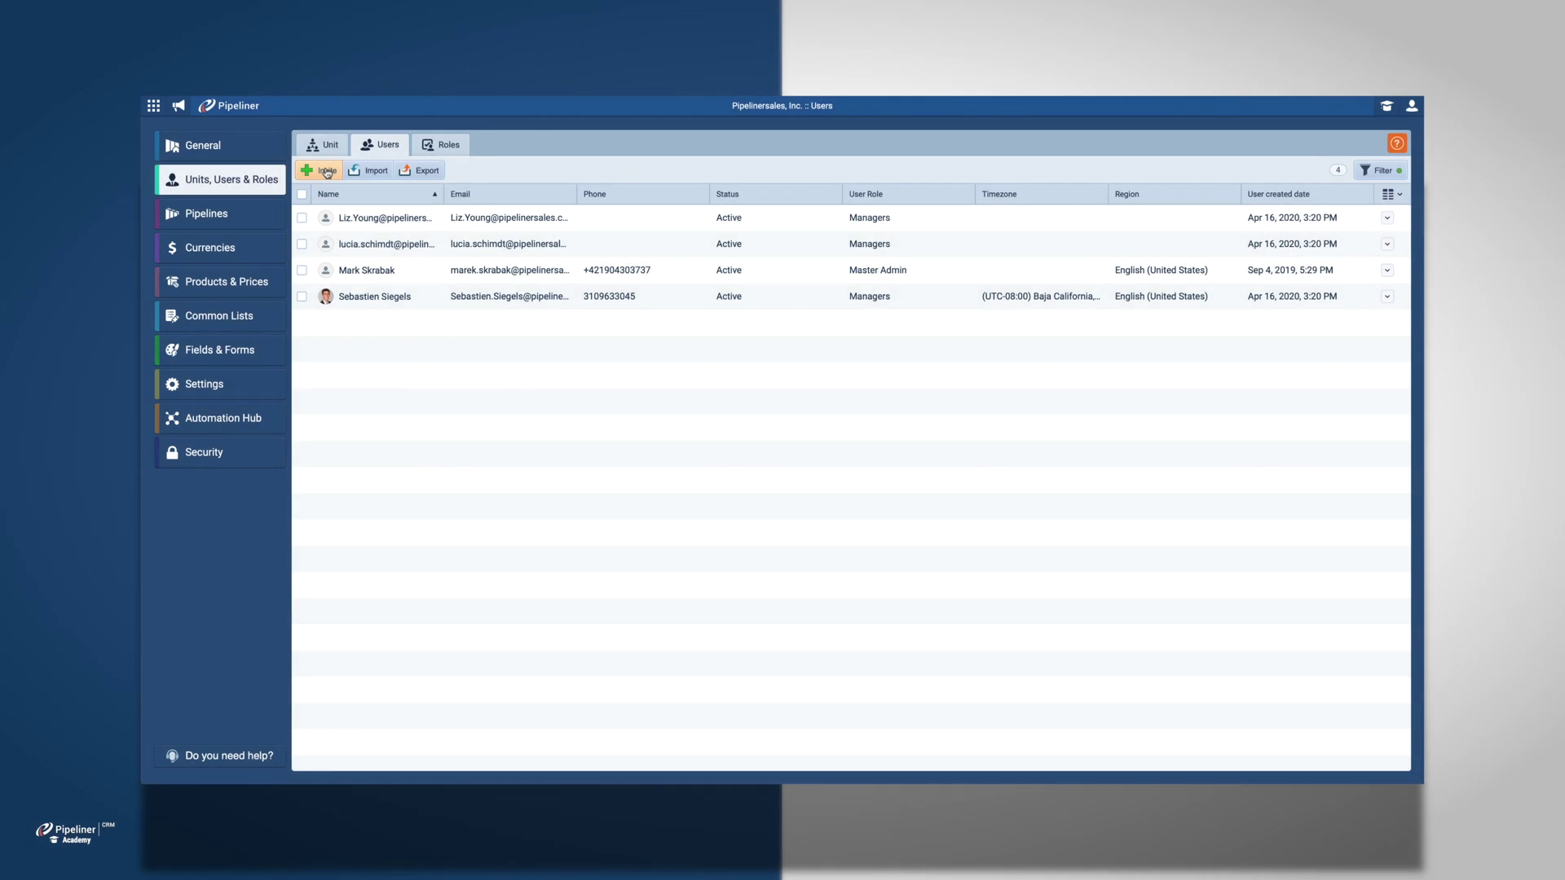
Step: Start a user invitation with the new employee's email address and South America as sales unit
left_click(326, 172)
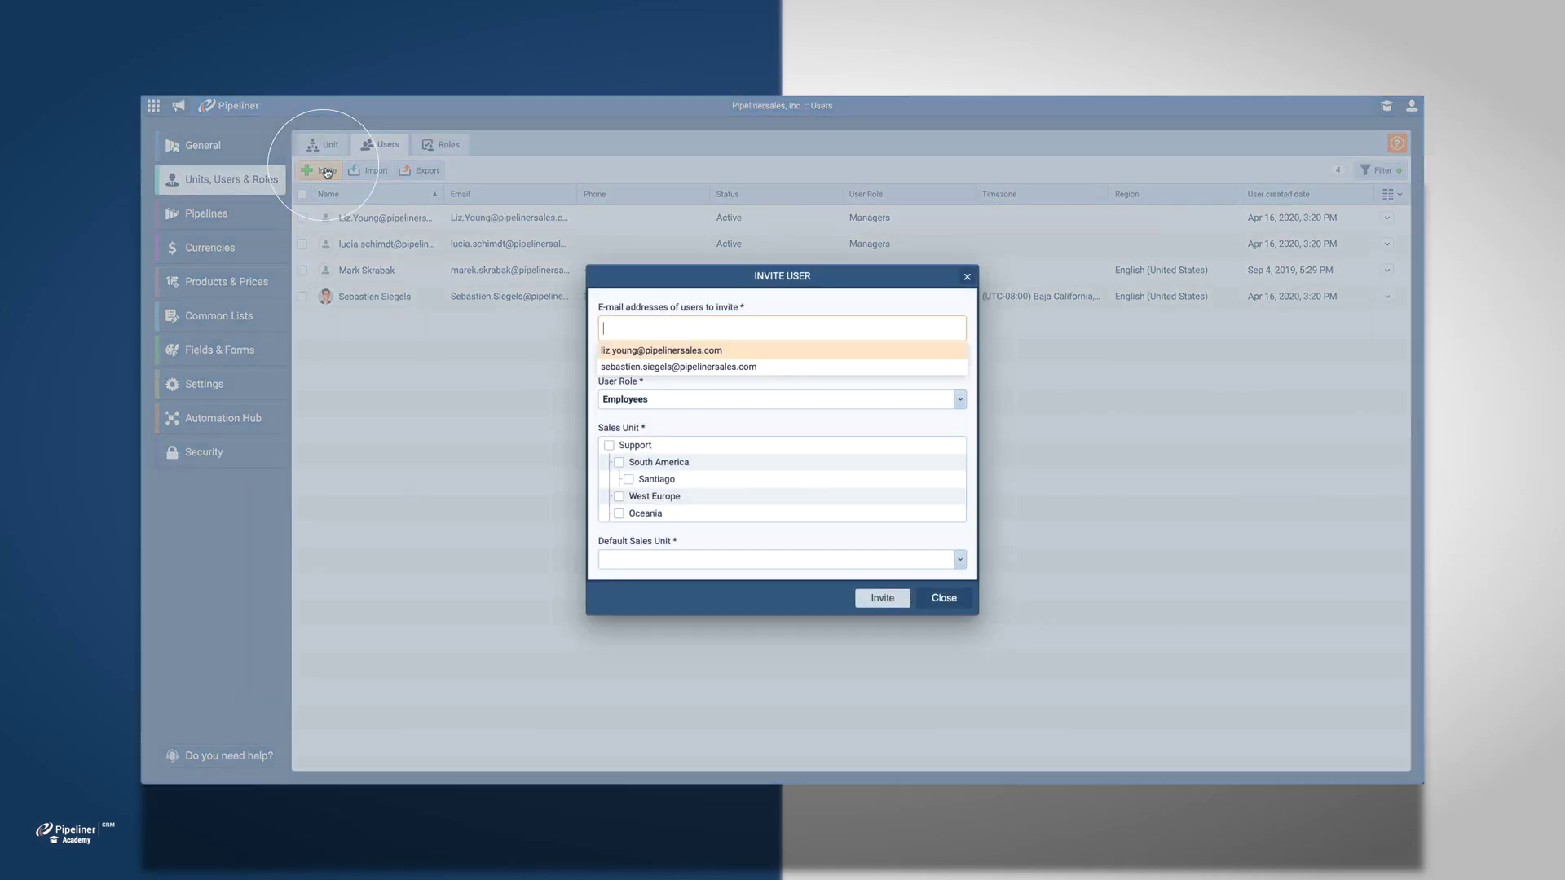
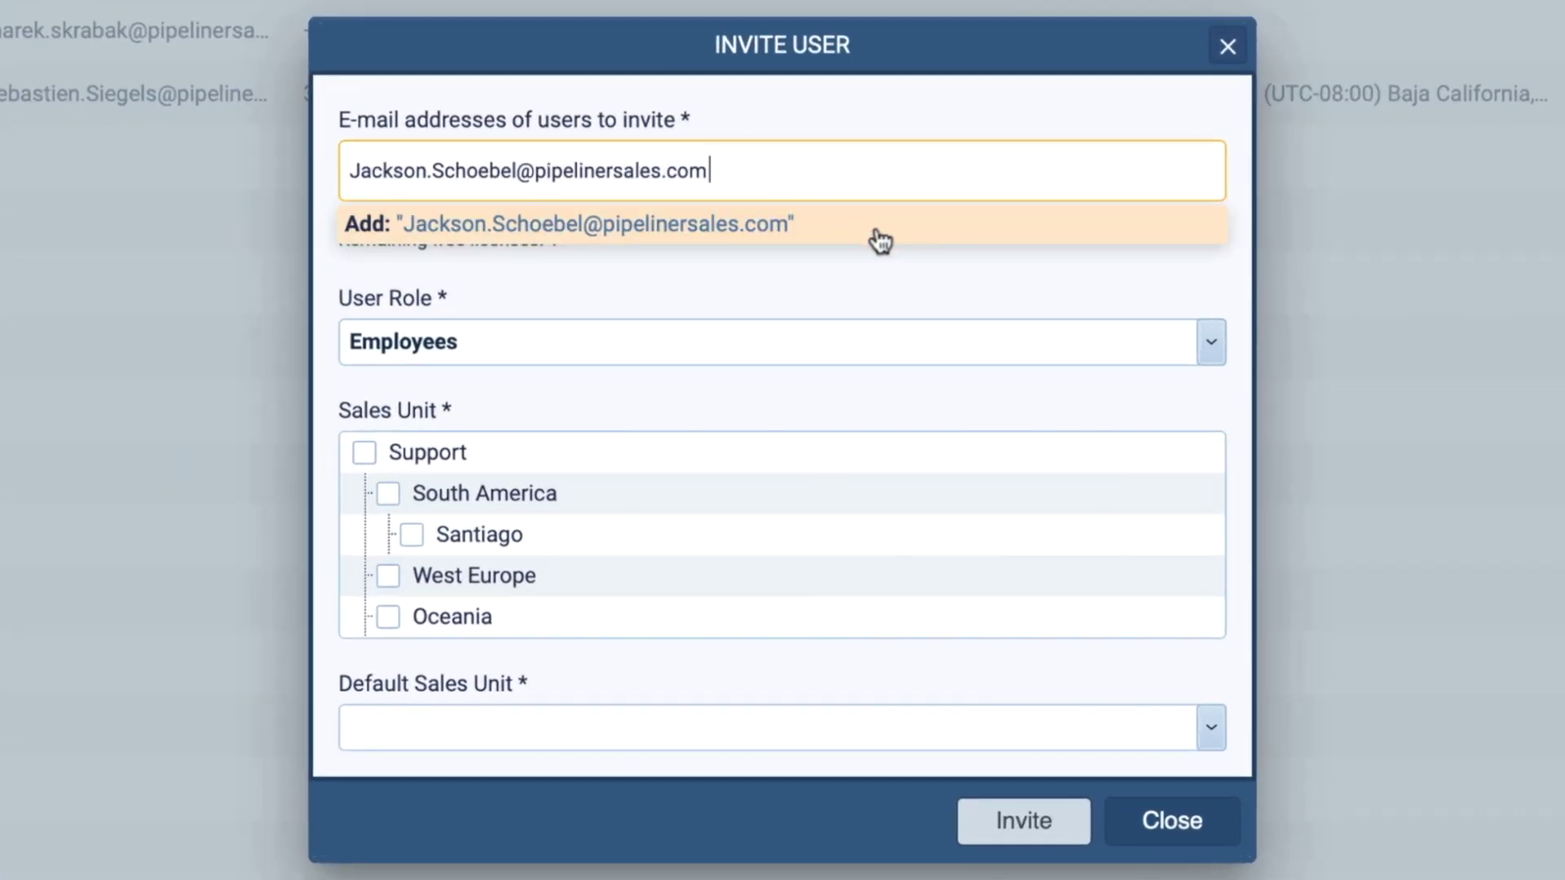
left_click(875, 238)
left_click(886, 401)
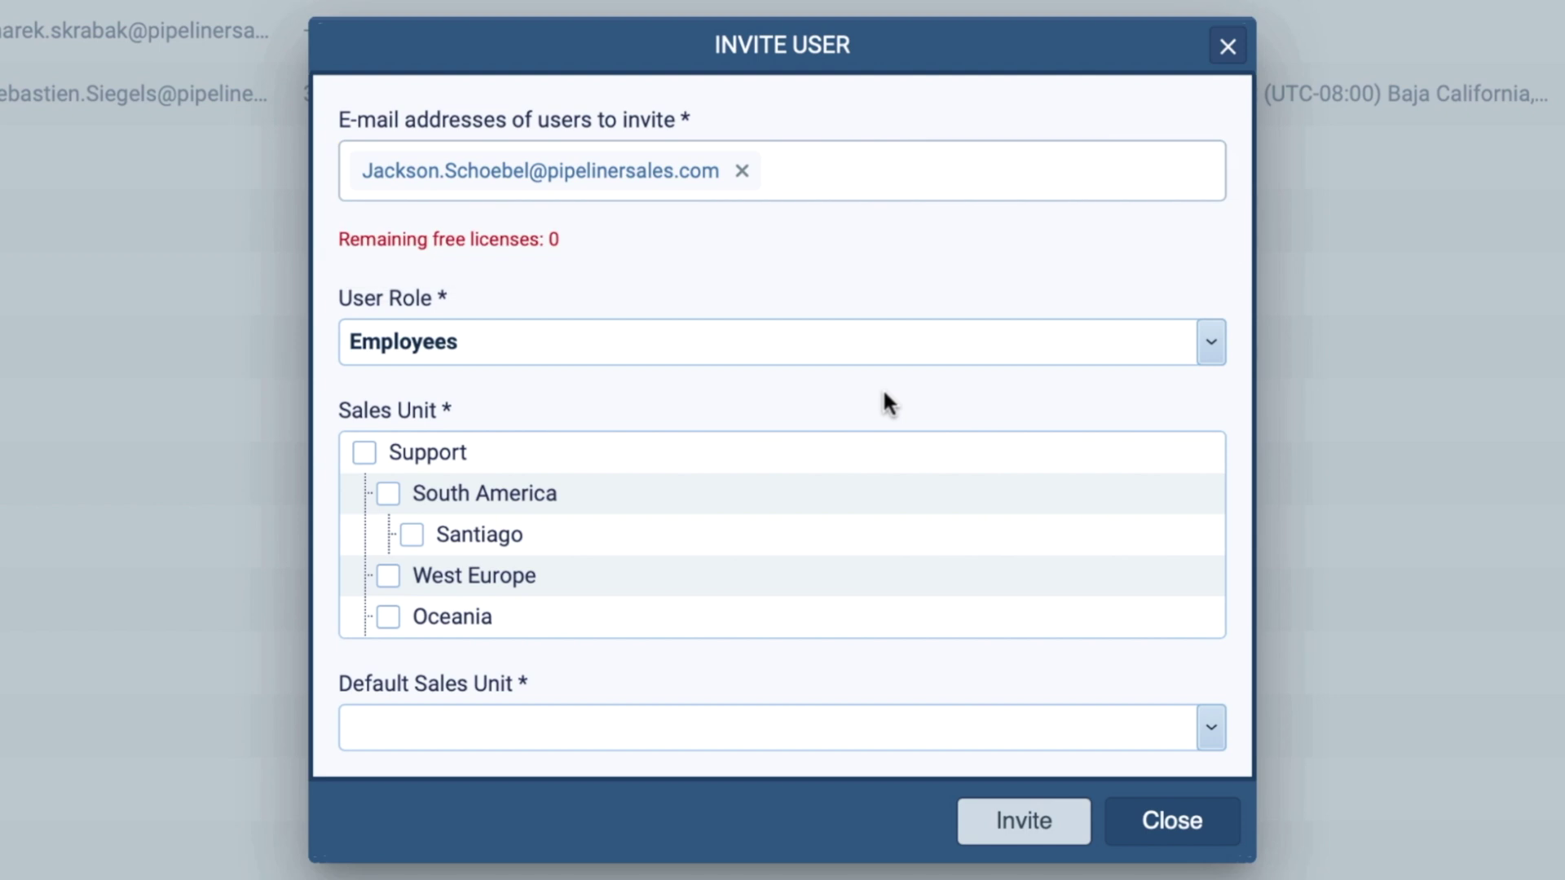
left_click(538, 497)
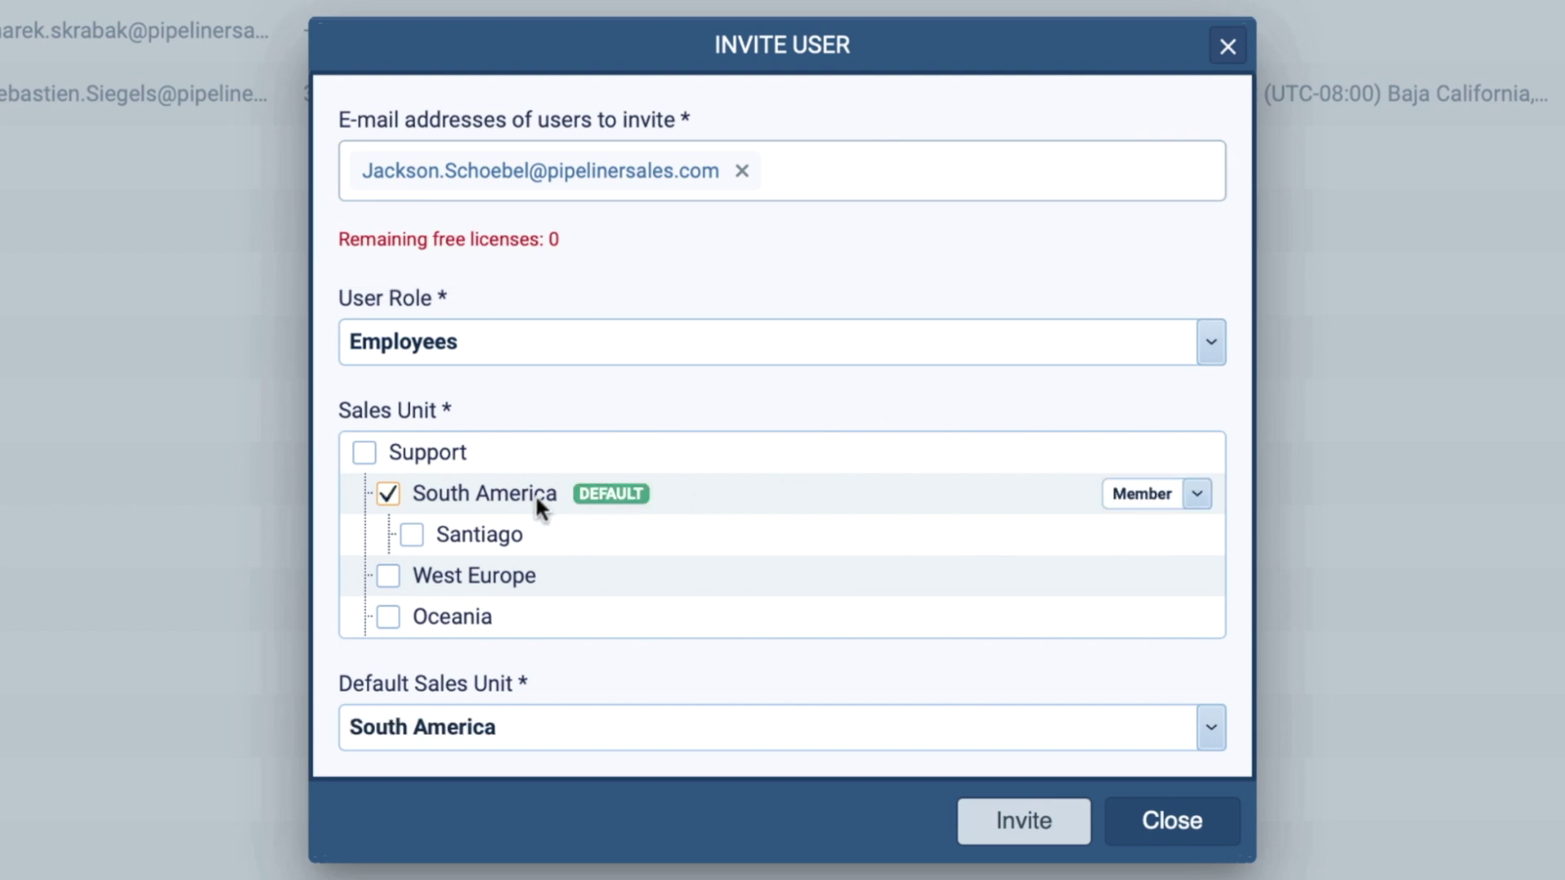